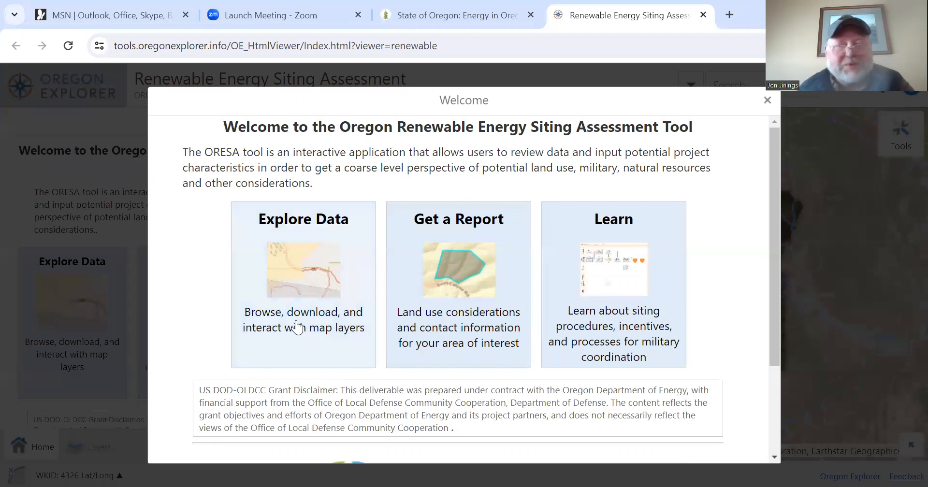
Open the Explore Data map and view the details of two transmission lines, one west of Burns and one near Bend
click(303, 292)
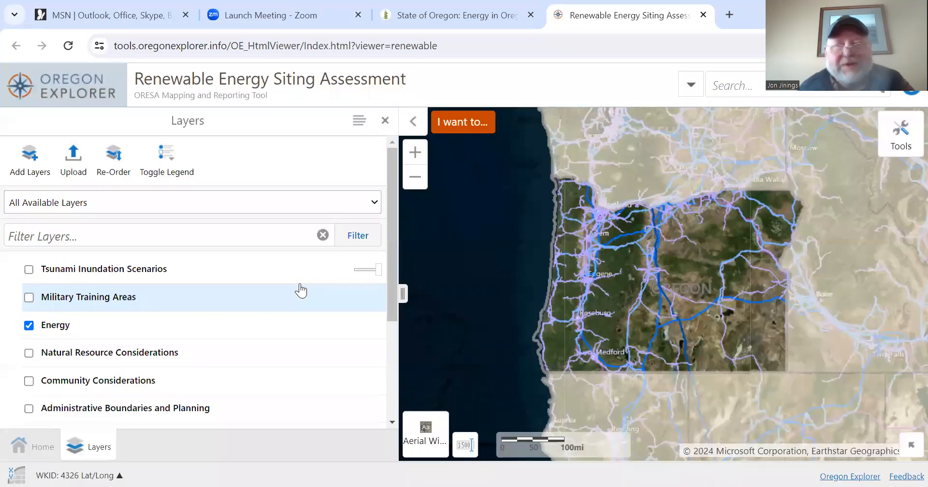
click(416, 153)
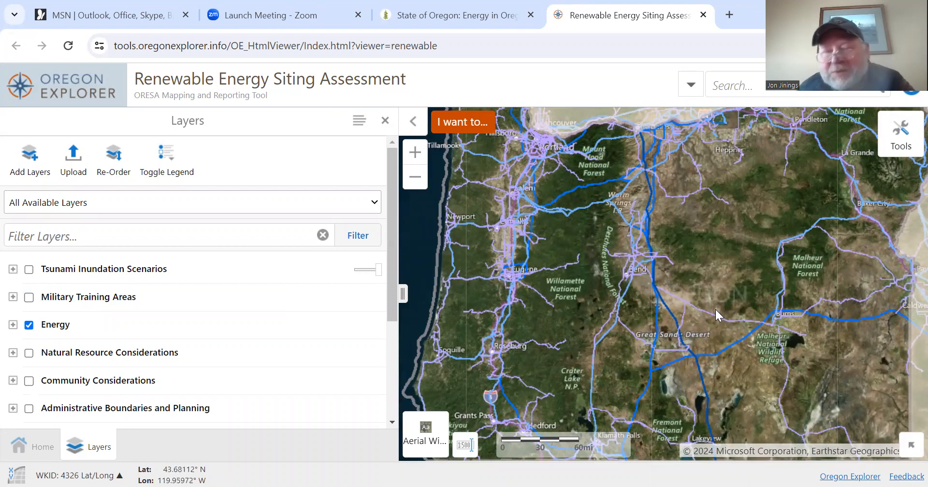
click(715, 350)
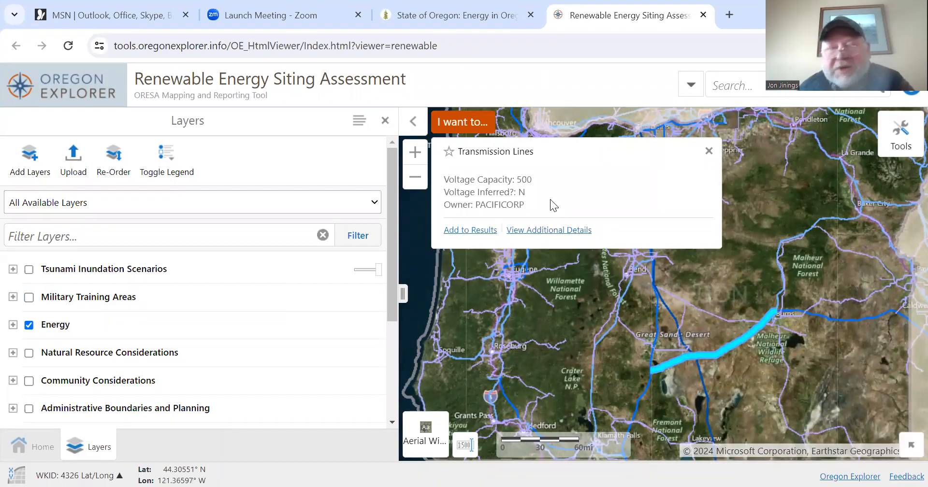
click(709, 150)
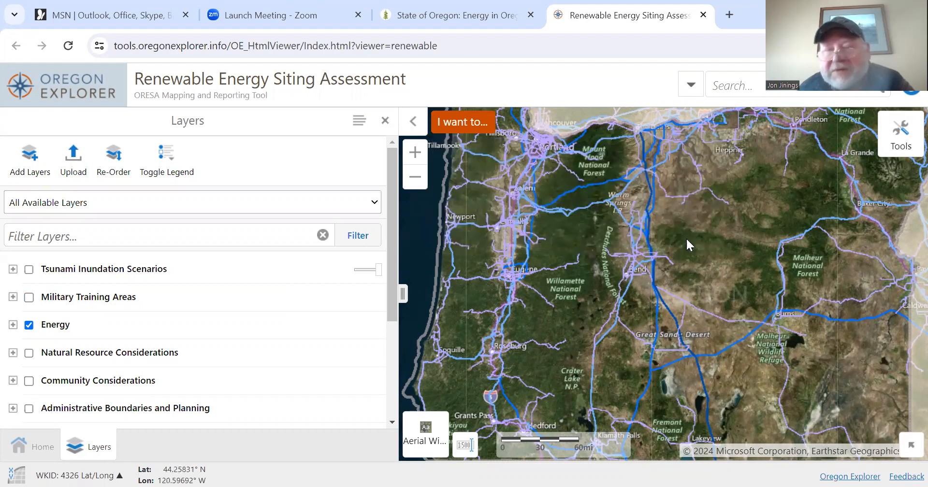
click(666, 254)
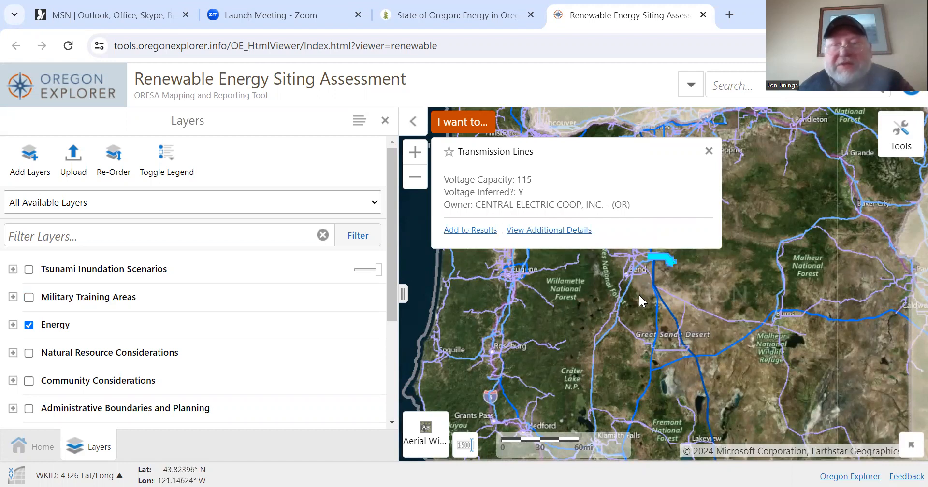
click(709, 153)
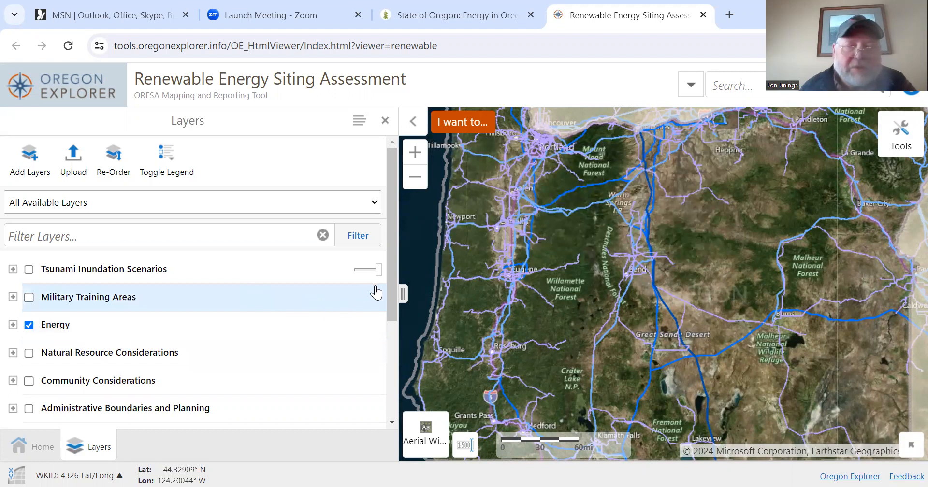
Within the Energy group's Solar layers, show Estimated Annual Solar Utility-Scale Capacity Factor on the map, and hide it again after viewing
scroll(392, 283, down, 2)
drag(394, 286, 388, 318)
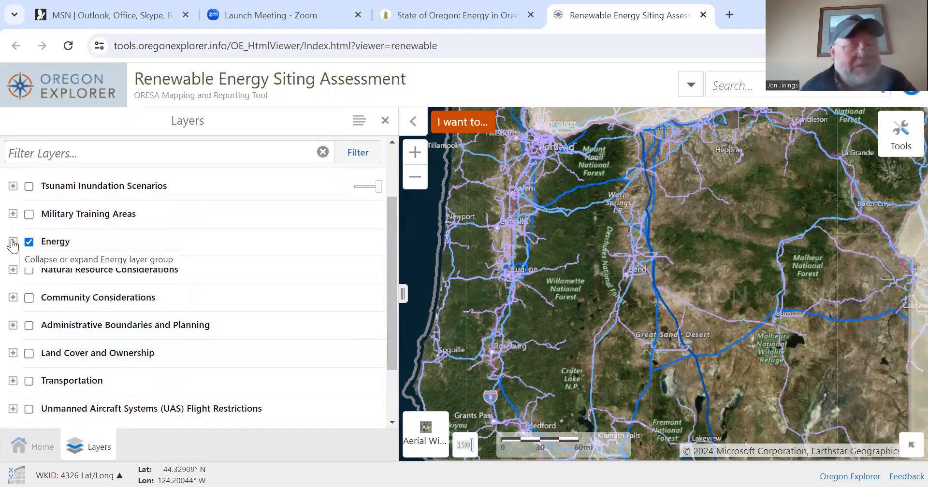
click(13, 242)
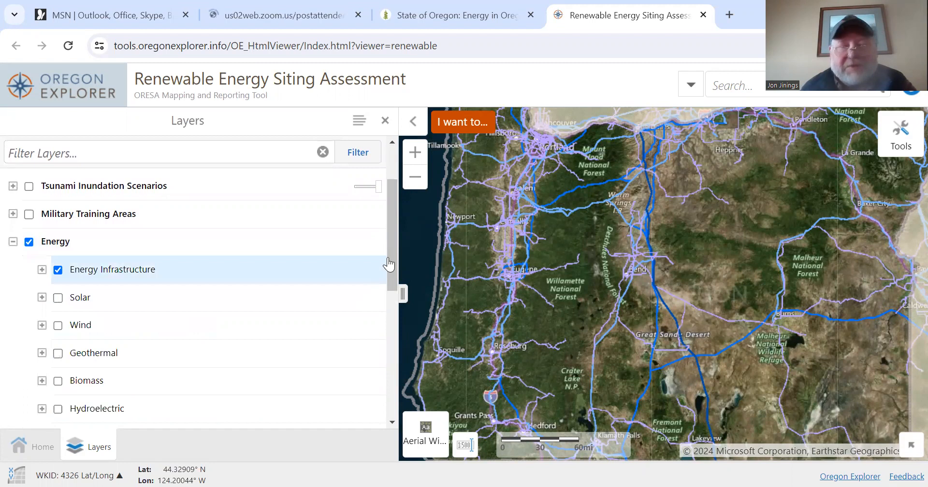
drag(394, 249, 398, 286)
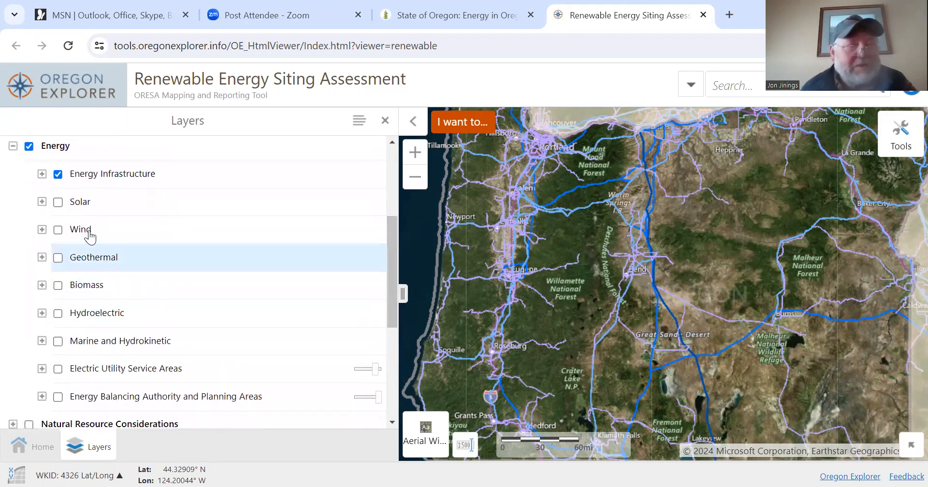
click(42, 202)
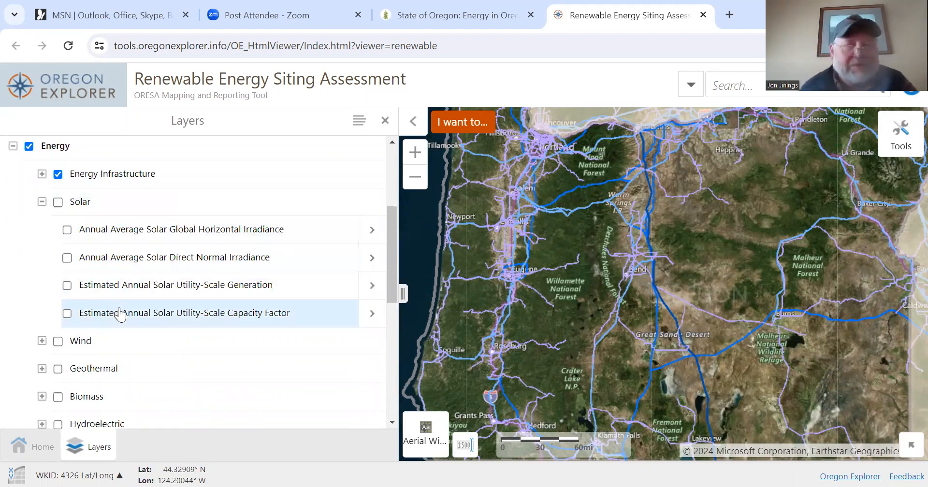
click(68, 314)
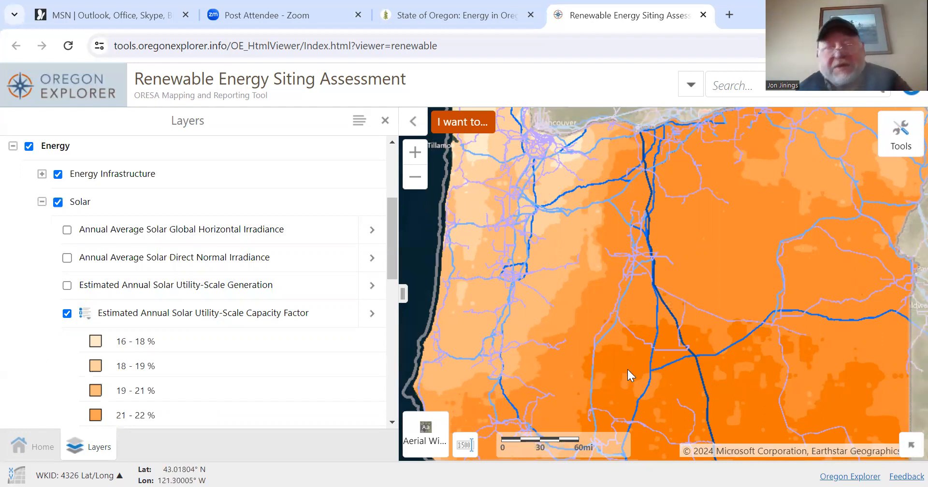
click(67, 313)
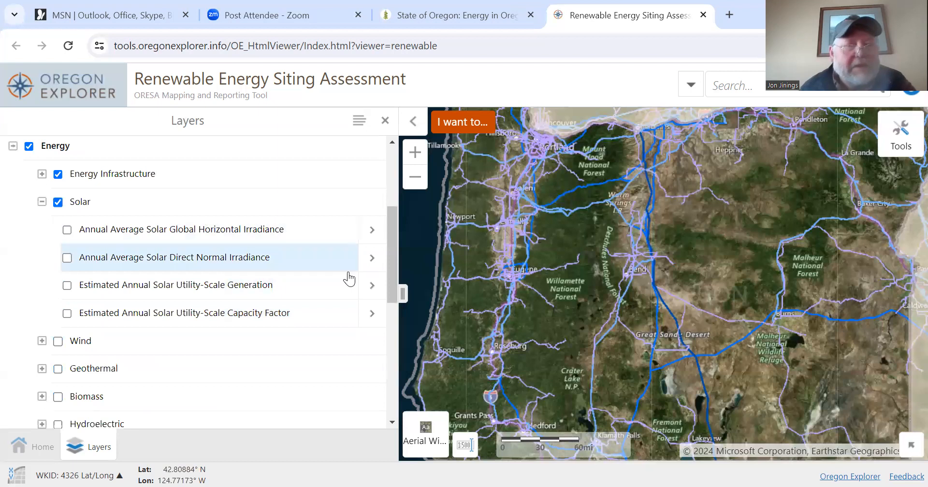
Show the Military Training Routes layers on the map, and turn the Military Training Areas group off again after viewing
drag(395, 261, 394, 228)
click(29, 242)
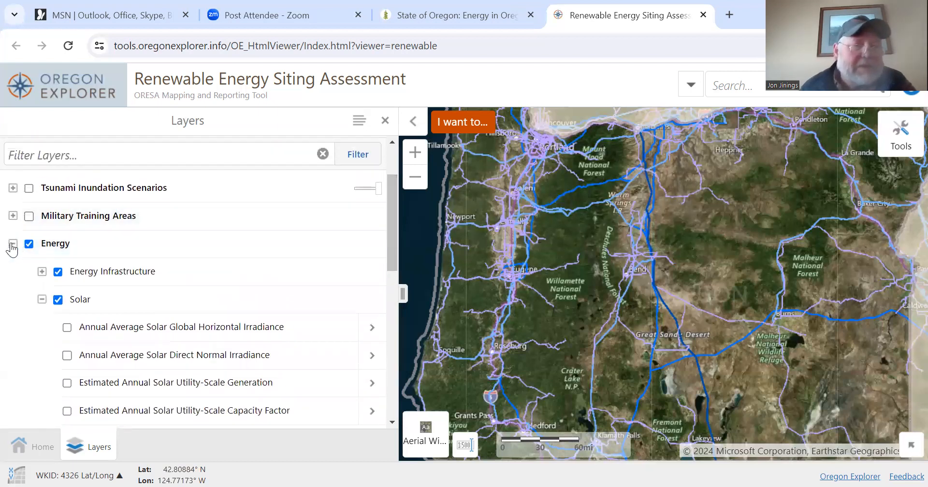
click(29, 218)
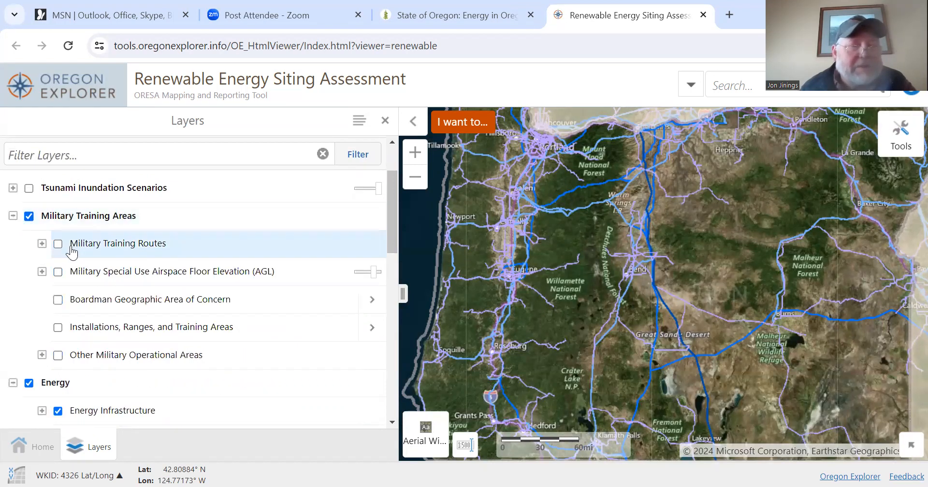
click(58, 244)
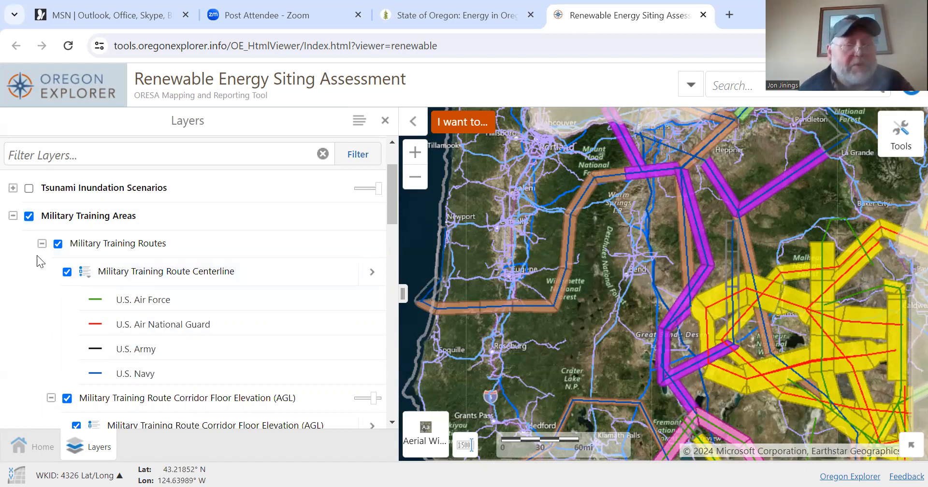
click(13, 217)
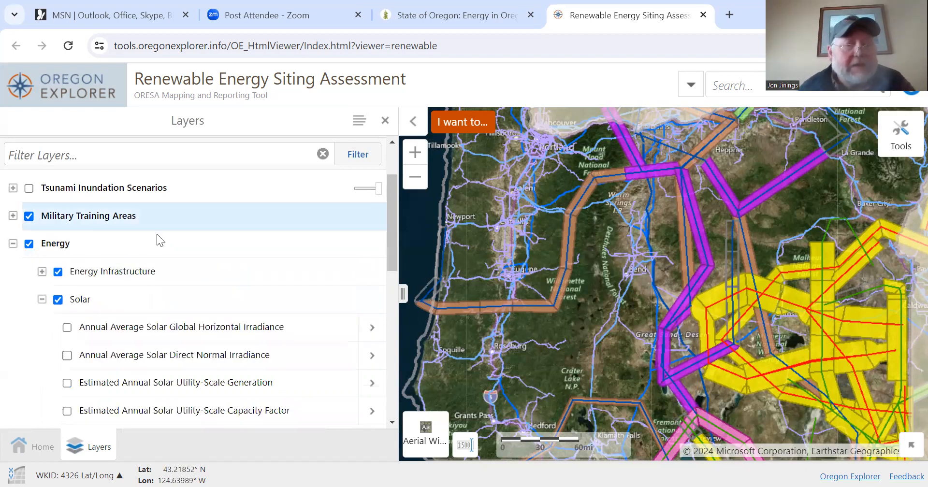
click(29, 216)
Turn on Natural Resource Considerations and display the Priority Wildlife Connectivity Areas layer from Species and Habitats
drag(391, 207, 376, 414)
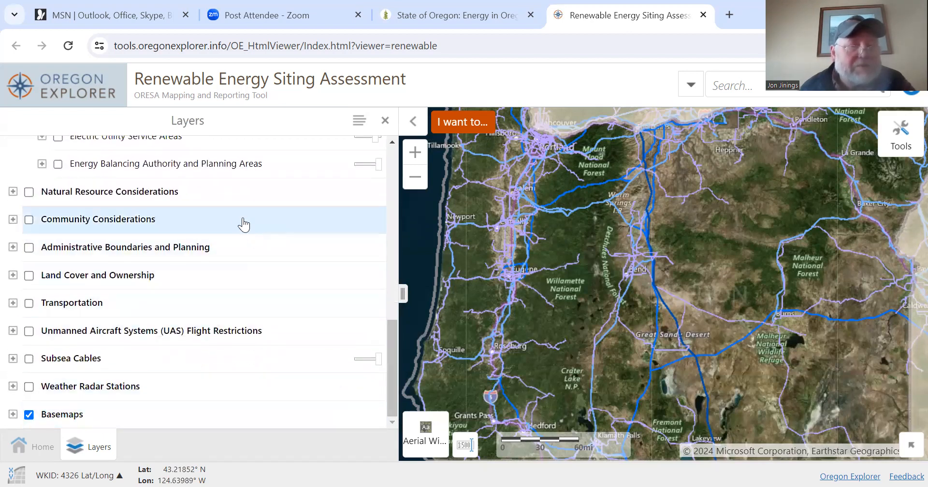
click(29, 193)
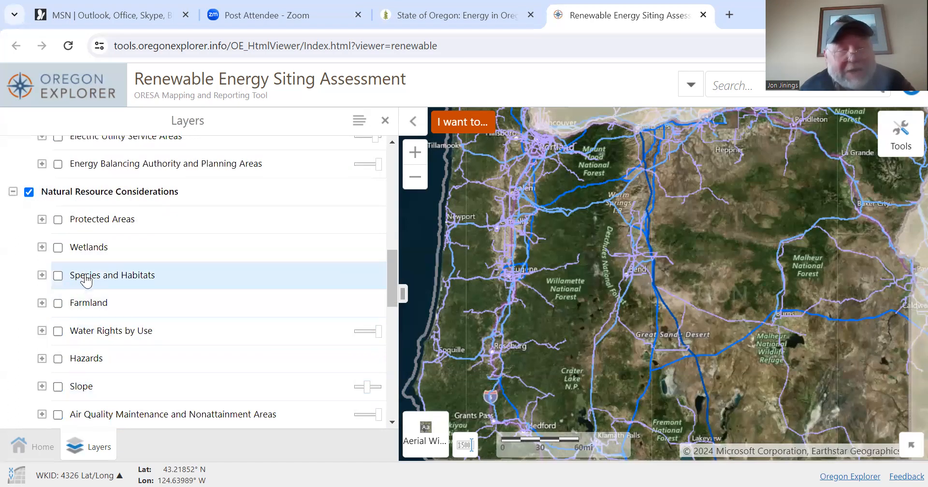
click(43, 275)
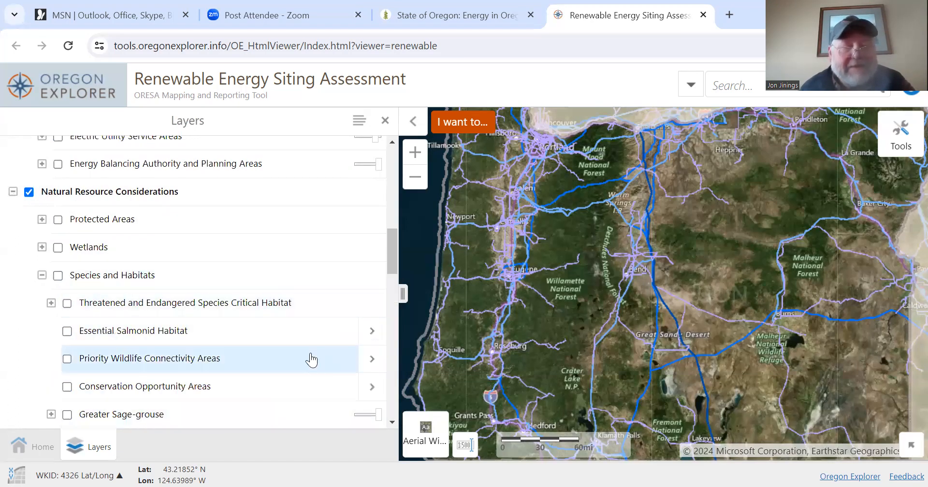
drag(390, 250, 392, 267)
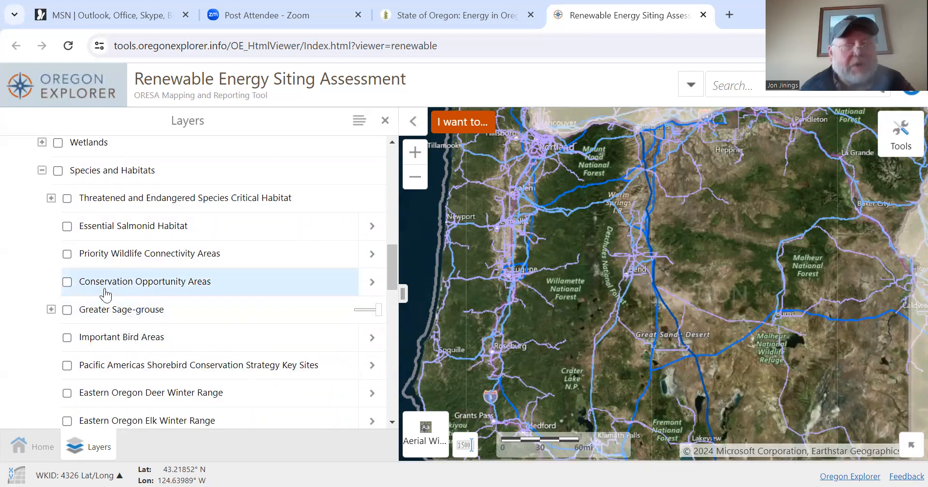
click(67, 254)
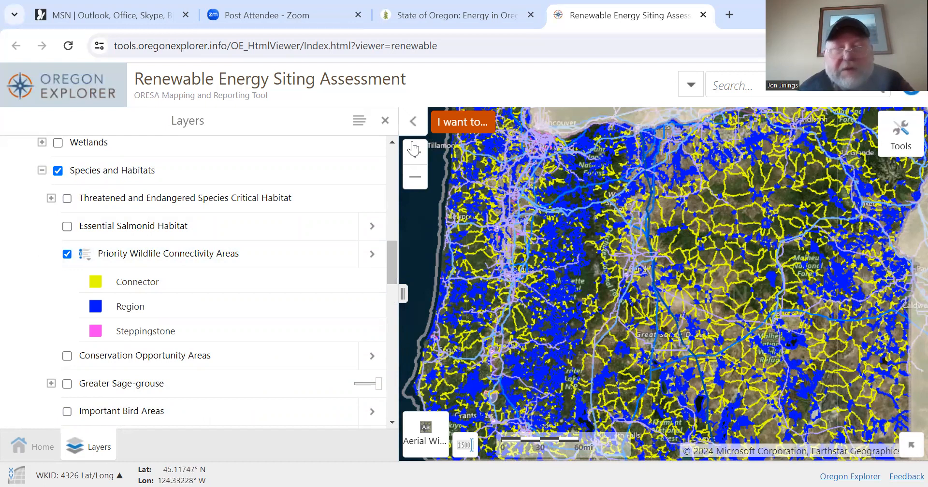
View the details of the blue wildlife connectivity region crossed by the transmission line southeast of Newberry National Volcanic Monument
click(415, 156)
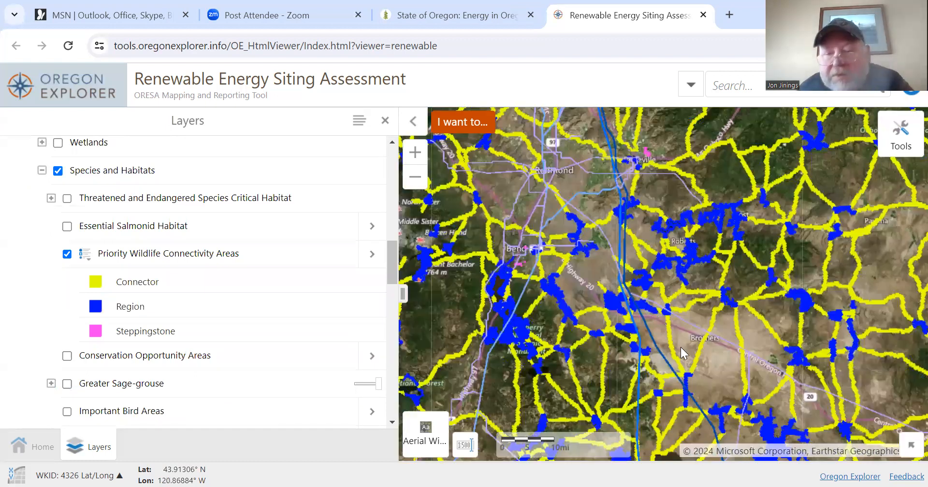
drag(689, 252, 702, 226)
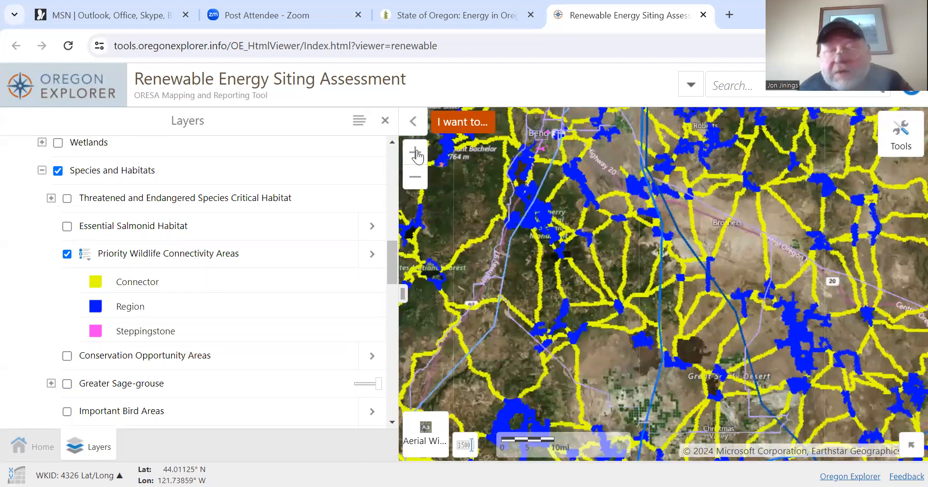
click(415, 154)
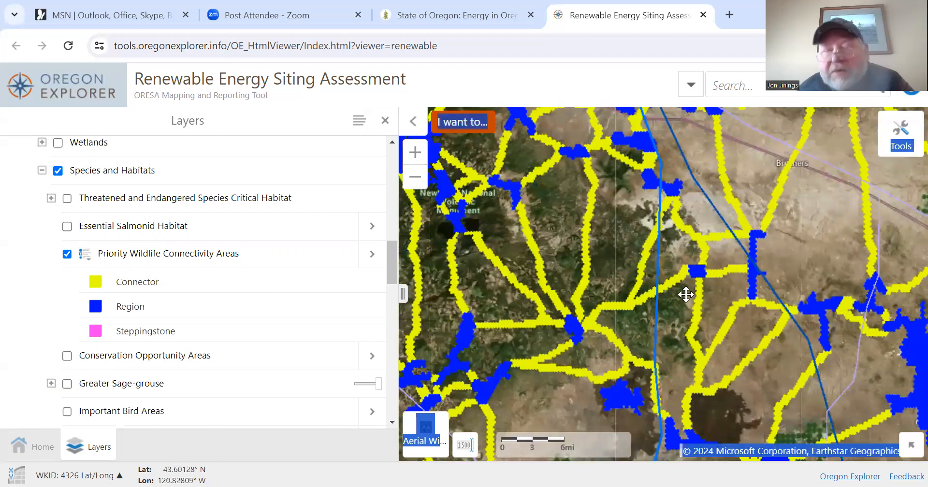
drag(683, 292, 698, 217)
drag(710, 369, 574, 310)
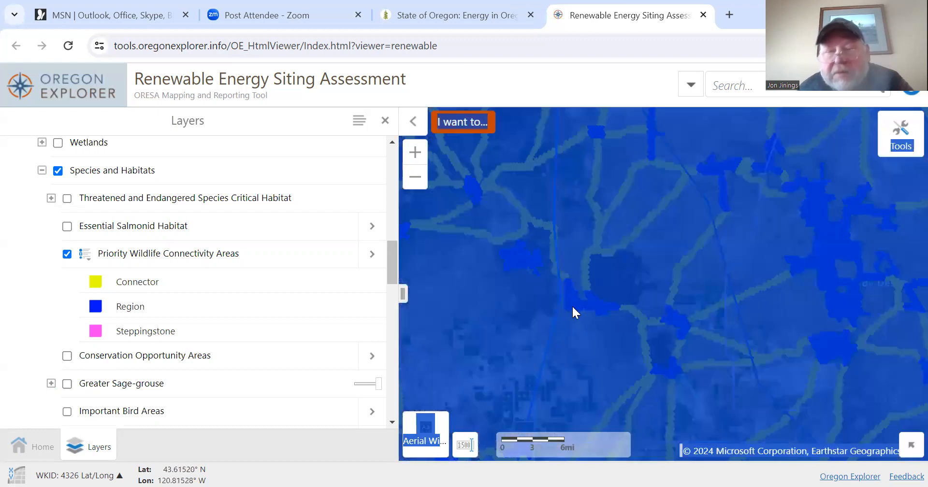
click(582, 303)
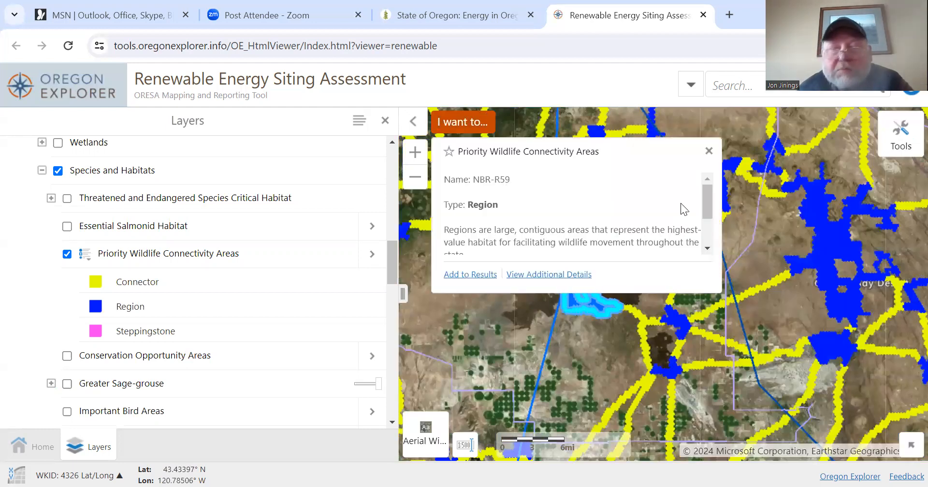
click(709, 151)
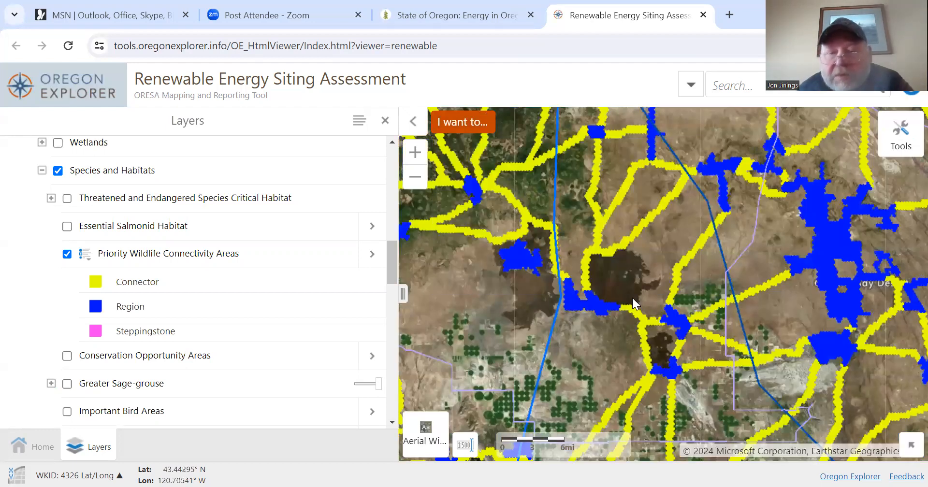
Examine the wildlife connectors around Christmas Valley and take a close view of the town beside Christmas Valley Golf Course
drag(612, 343, 709, 191)
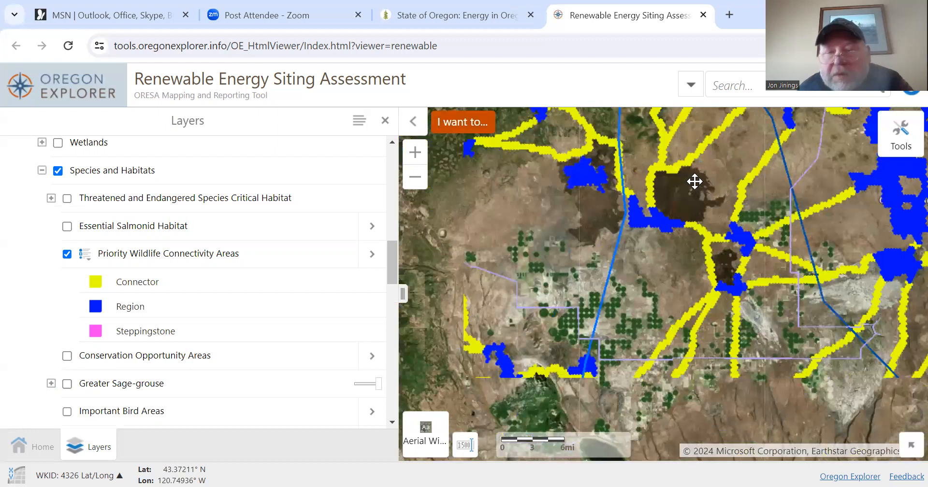
drag(642, 185, 579, 167)
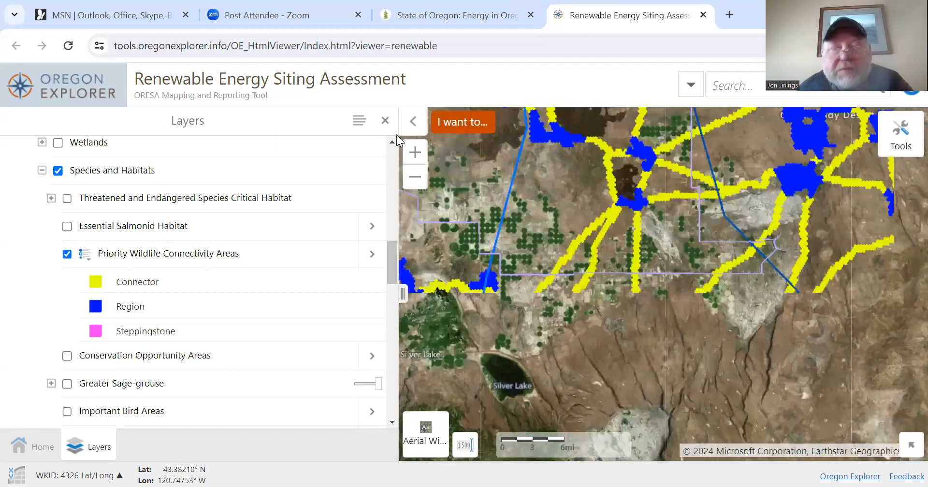
click(415, 155)
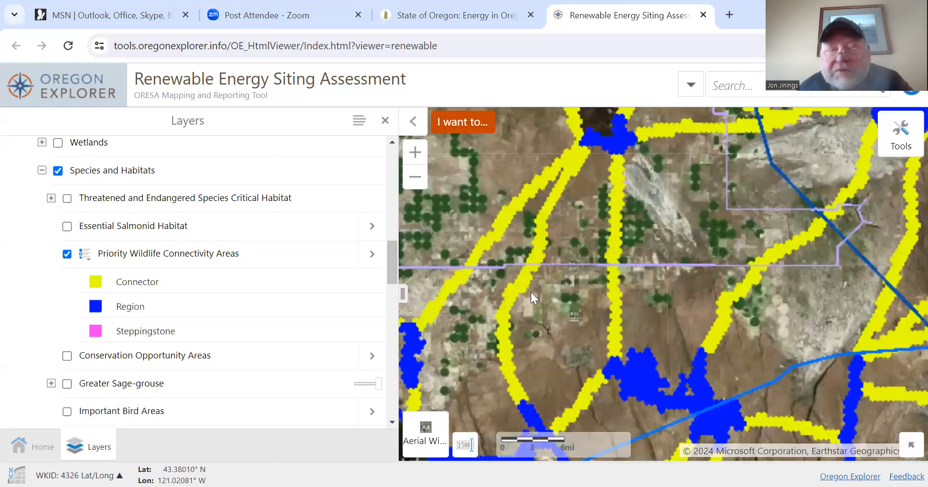
drag(538, 307, 515, 329)
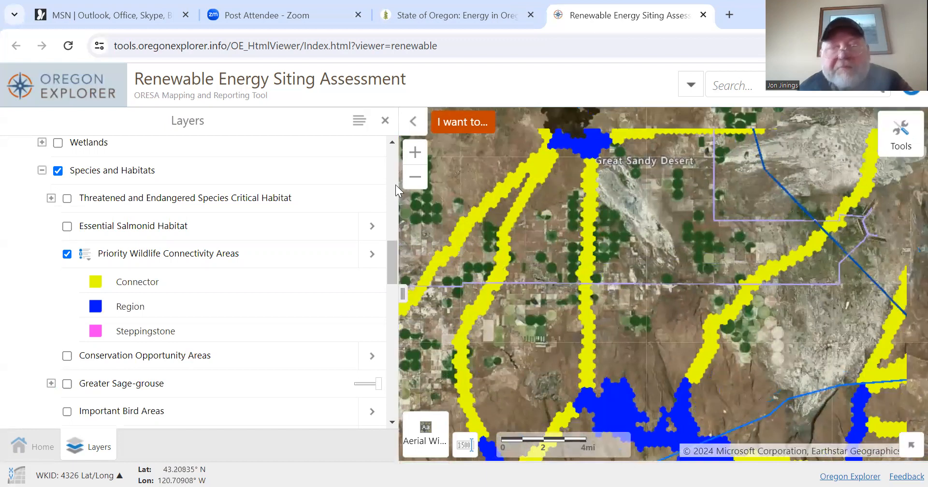
click(415, 155)
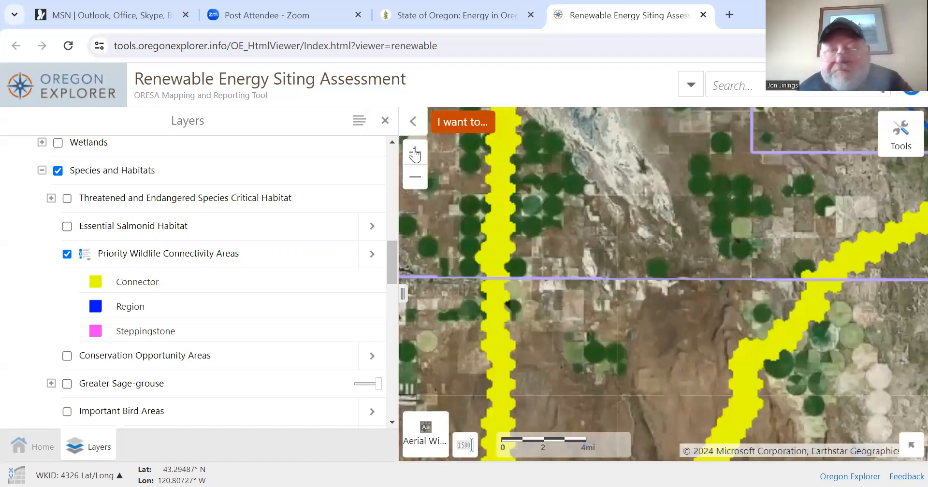
click(415, 155)
drag(517, 306, 767, 296)
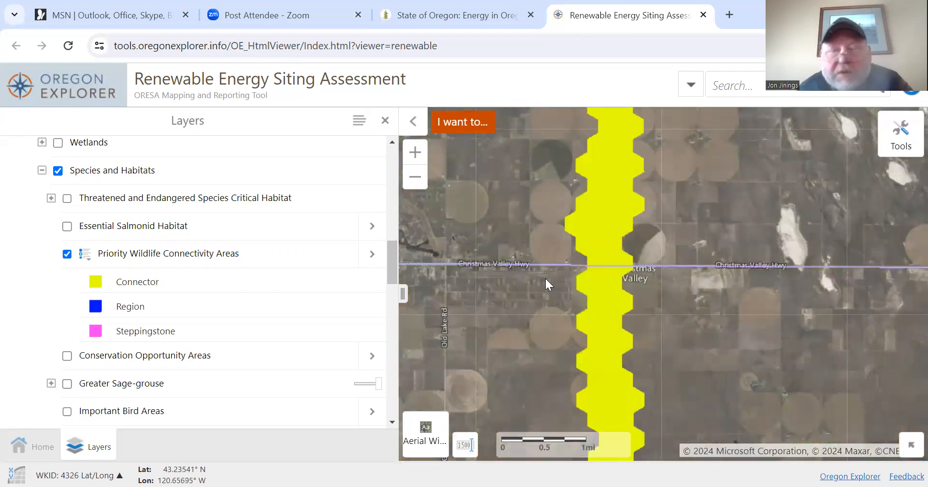
drag(531, 285, 757, 302)
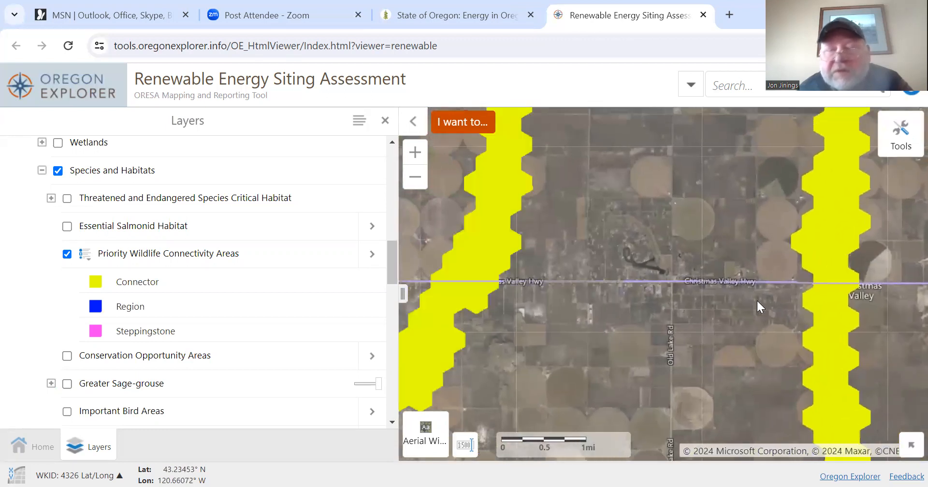
click(414, 153)
click(415, 153)
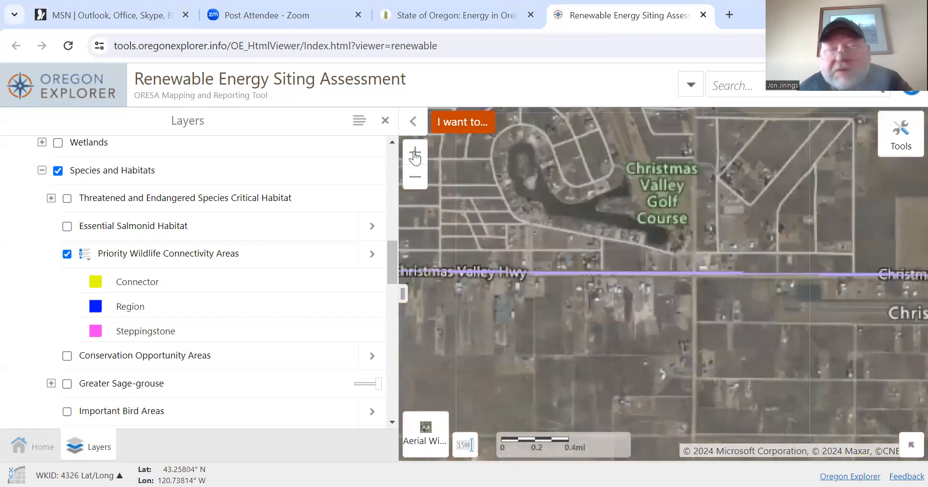
Examine the land along Christmas Valley Hwy beside the town, and compare it with the surrounding wildlife connectors and regions
drag(526, 252, 855, 307)
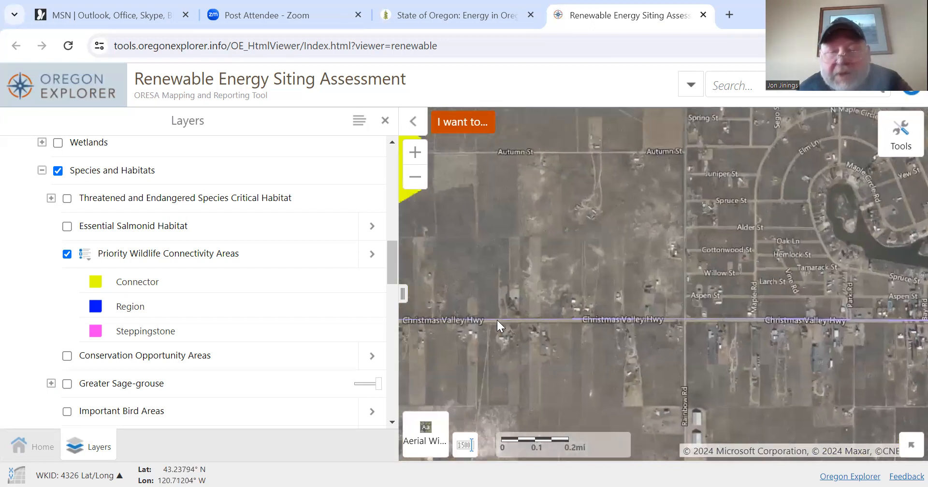
drag(547, 328, 542, 328)
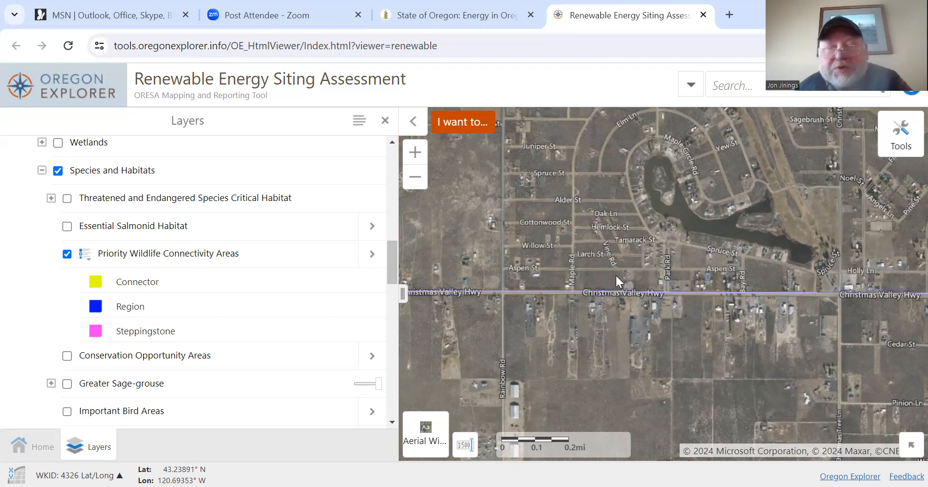
click(415, 176)
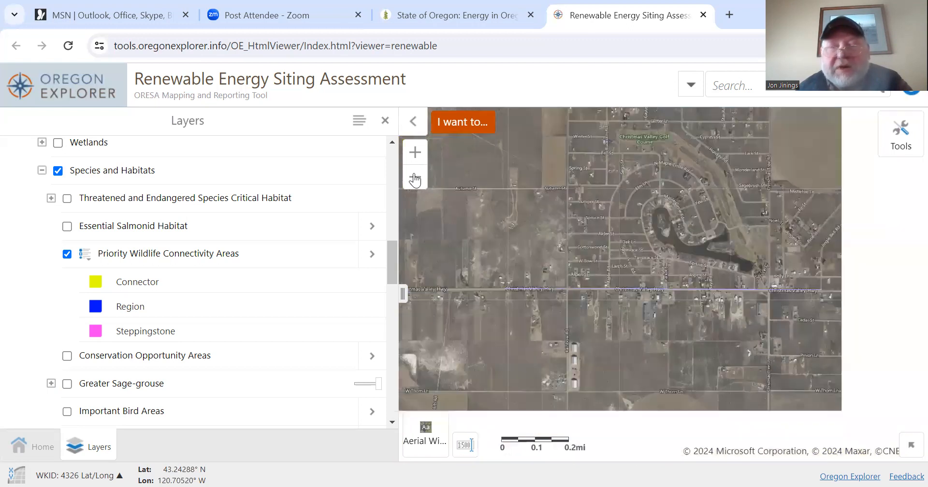
click(414, 179)
click(414, 179)
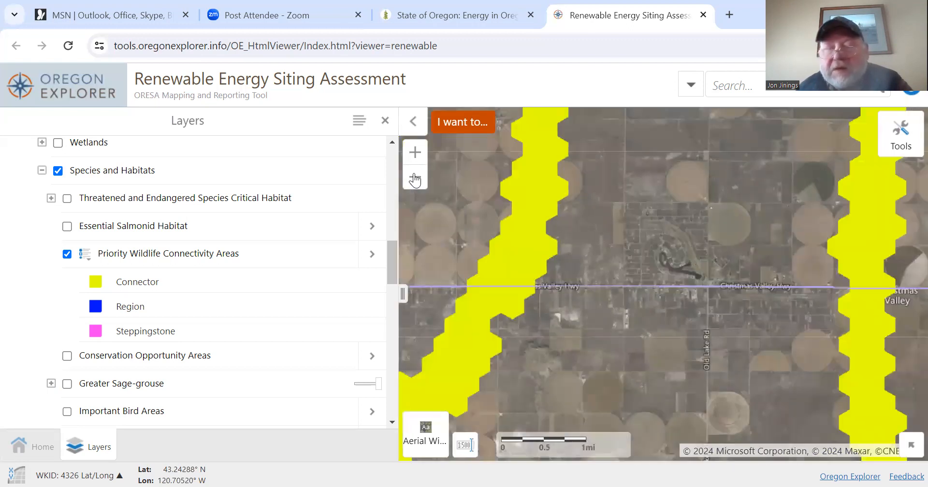
click(415, 179)
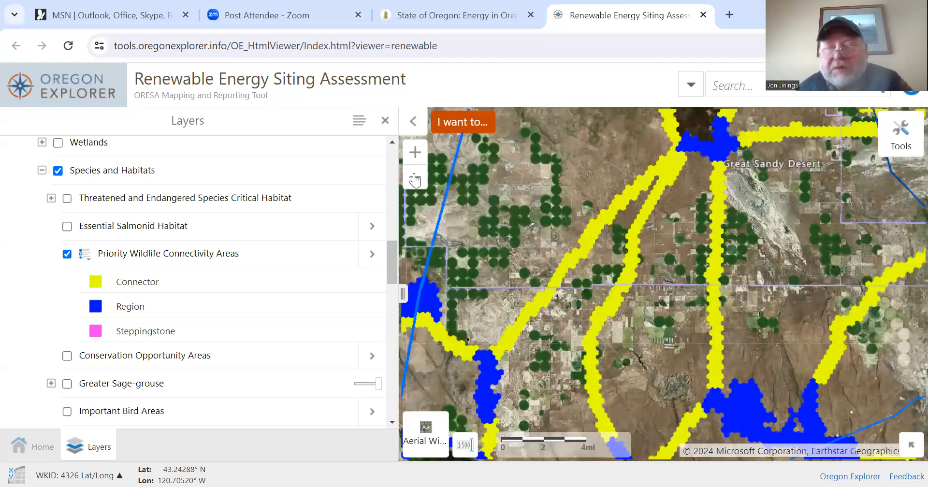
click(415, 179)
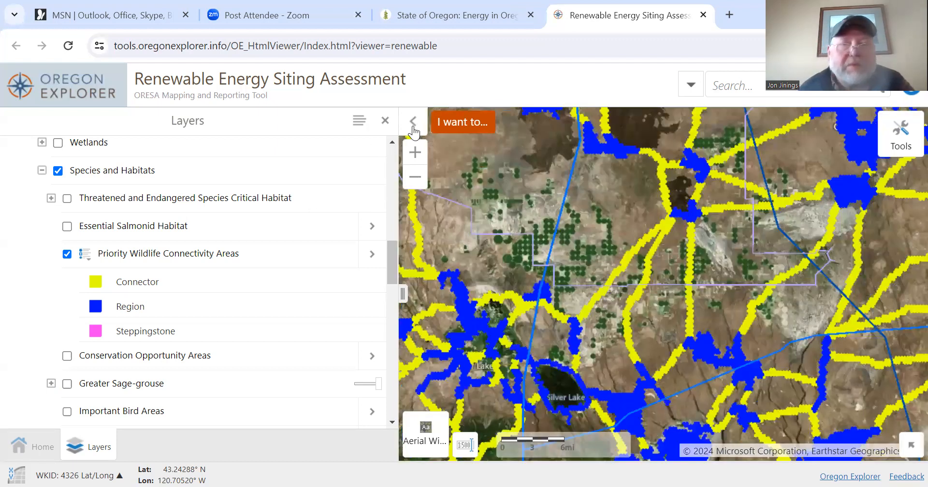
Start a Siting Information report and proceed past its disclaimer to the project information
click(468, 126)
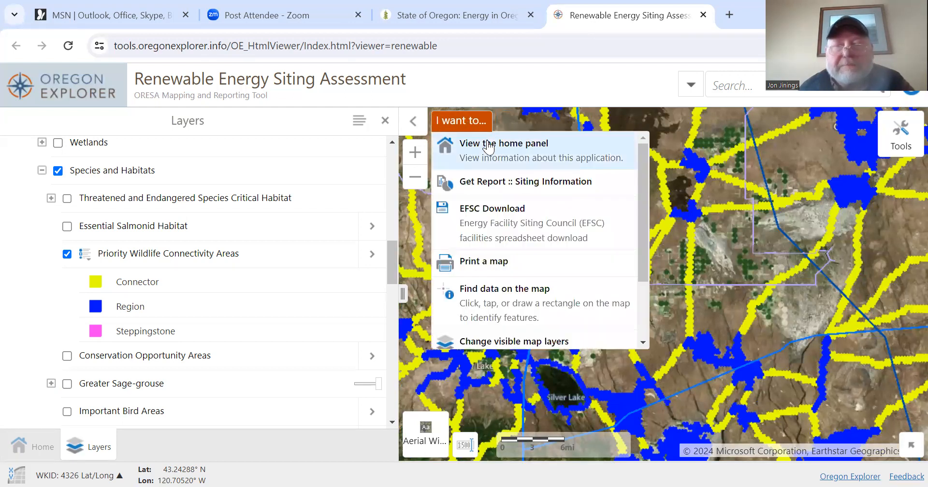
click(498, 184)
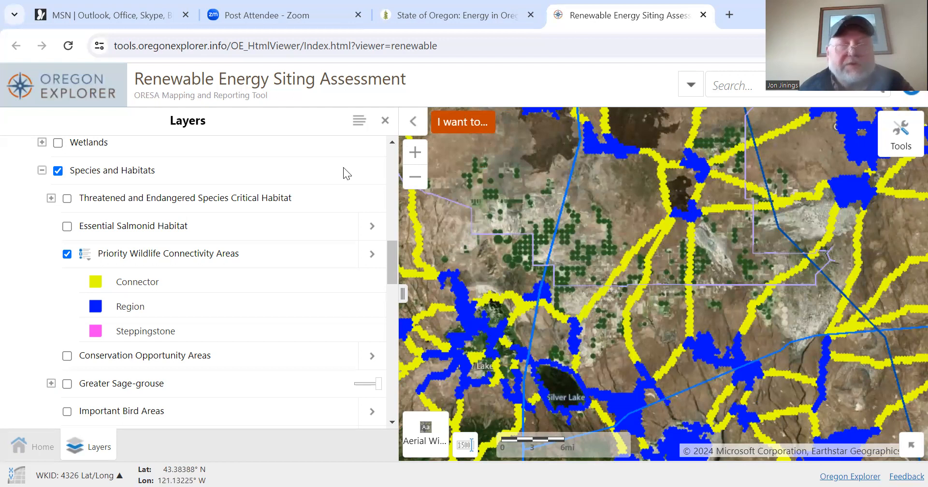
drag(389, 178, 400, 249)
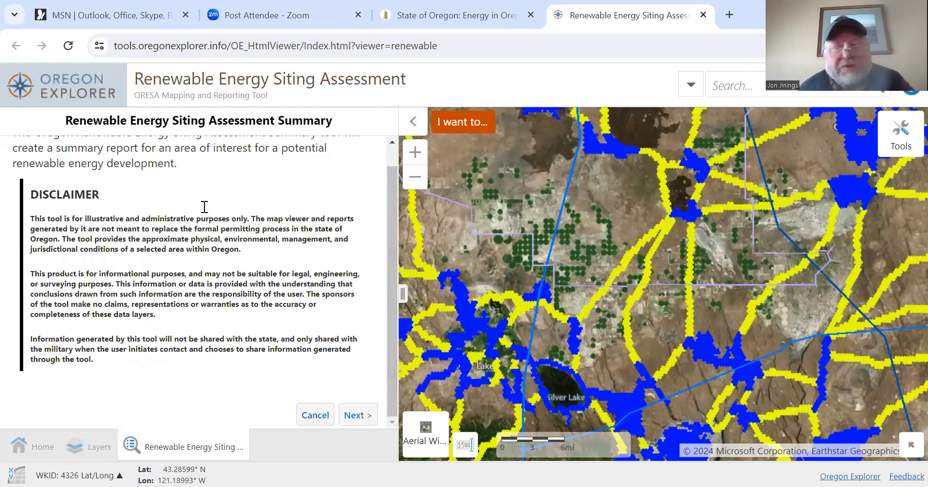
click(356, 415)
Name the site DropTine and select Solar Photovoltaic as its onshore development type
click(127, 234)
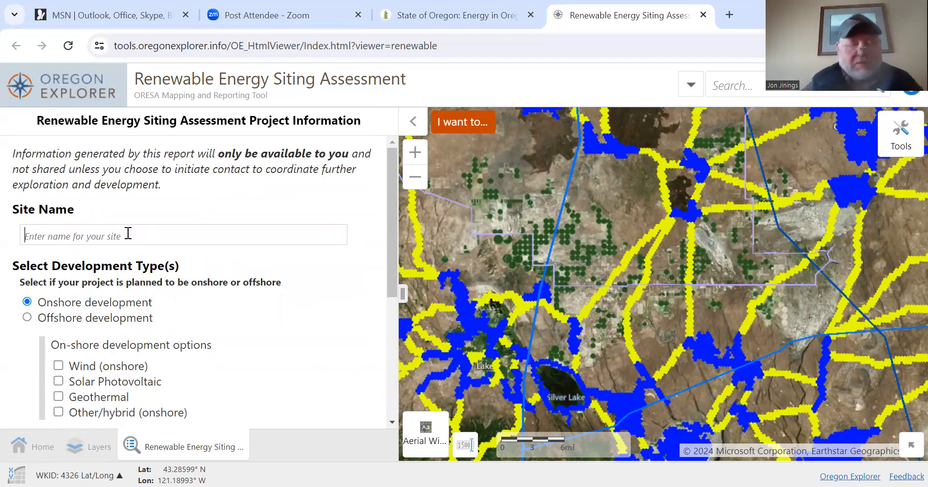
text(Dr)
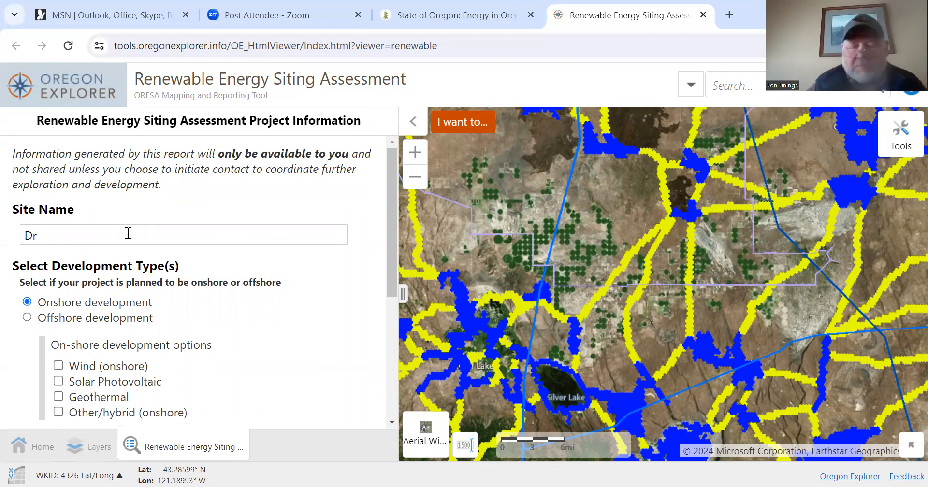
text(opTimne)
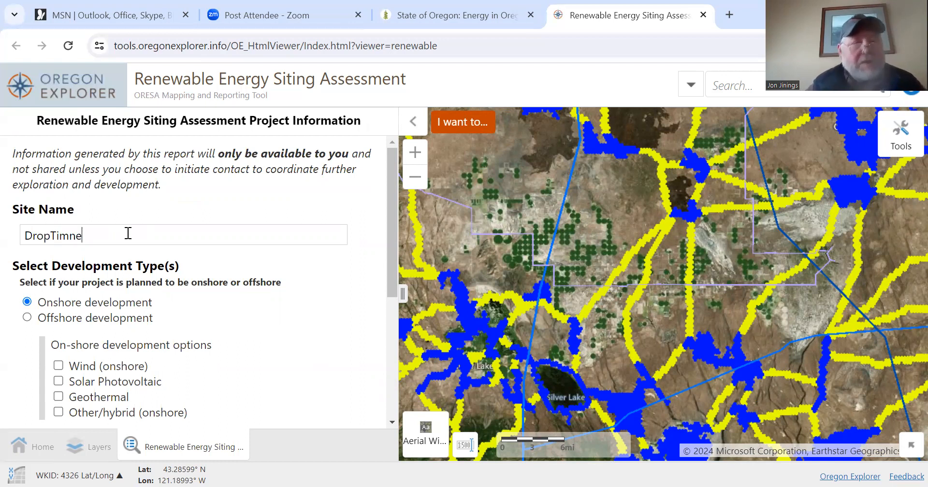
key(BackSpace)
key(BackSpace)
key(BackSpace)
key(BackSpace)
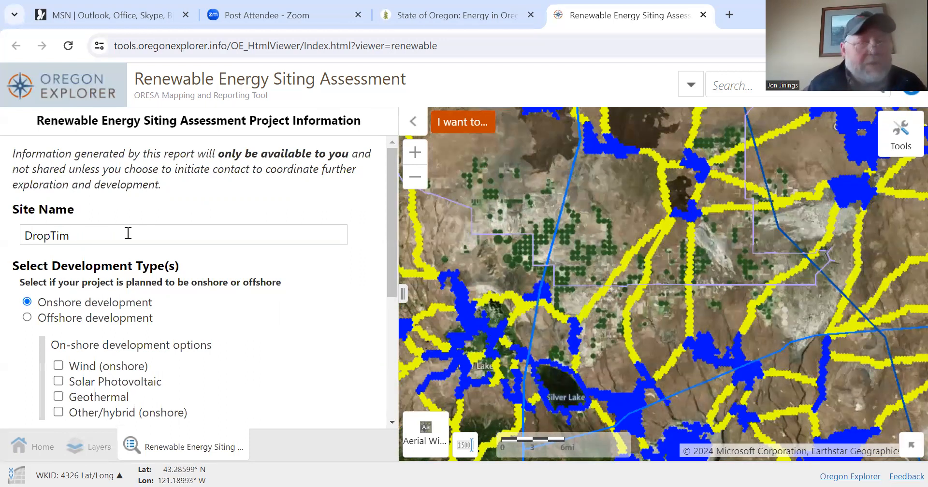
text(ine)
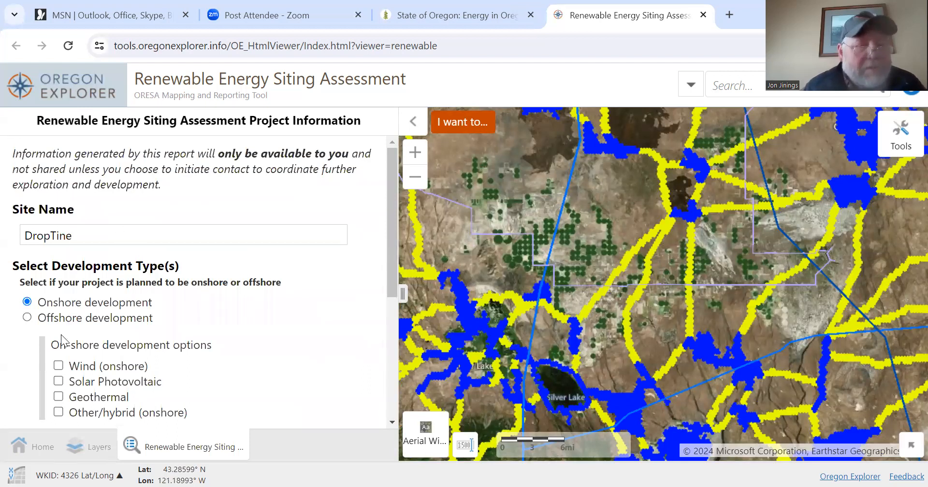
drag(385, 218, 385, 258)
click(59, 304)
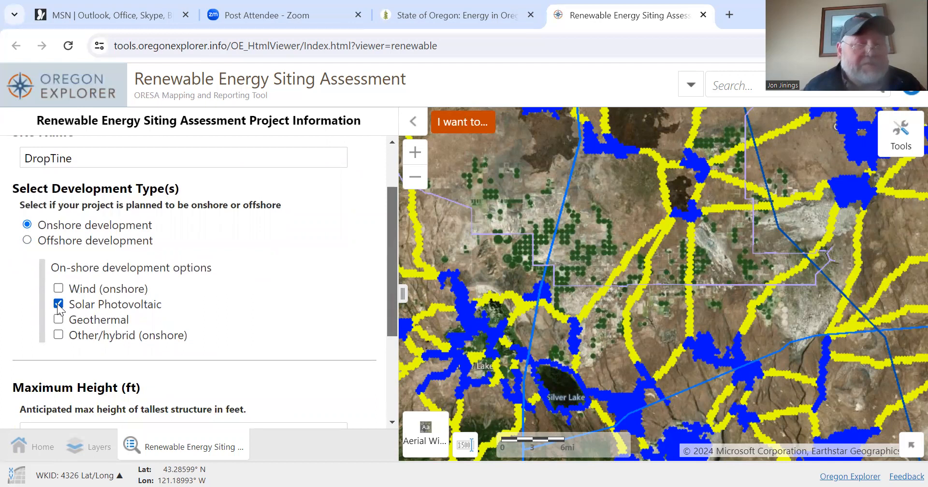
Set the maximum structure height to 20 ft and the anticipated production to 2000 megawatts, and continue to the area selection
drag(391, 217, 390, 341)
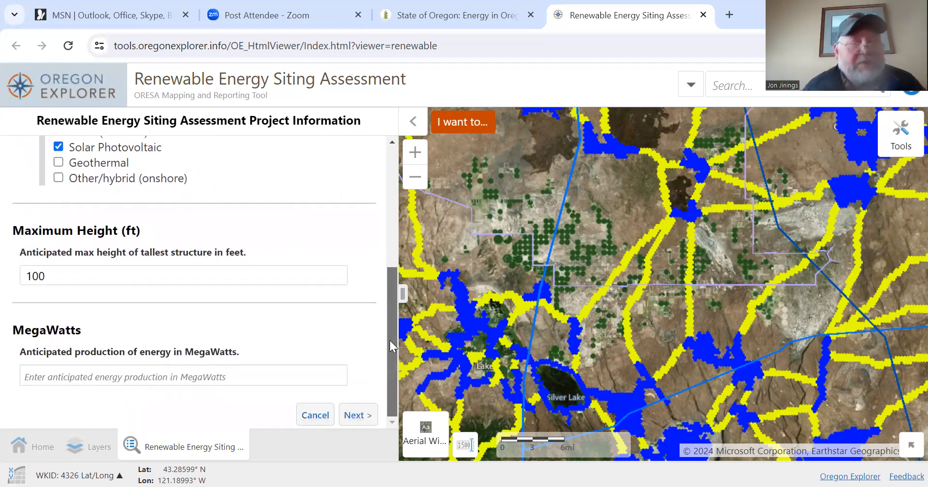
double_click(140, 274)
text(20)
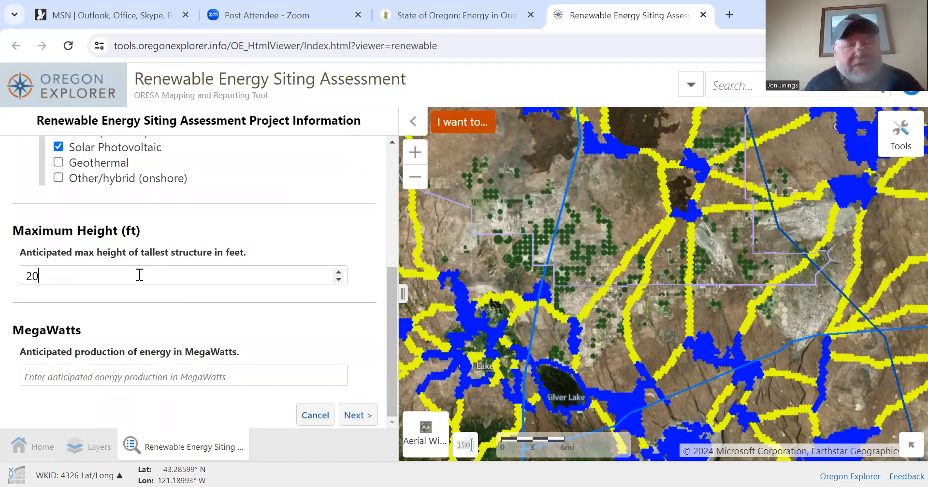
click(170, 381)
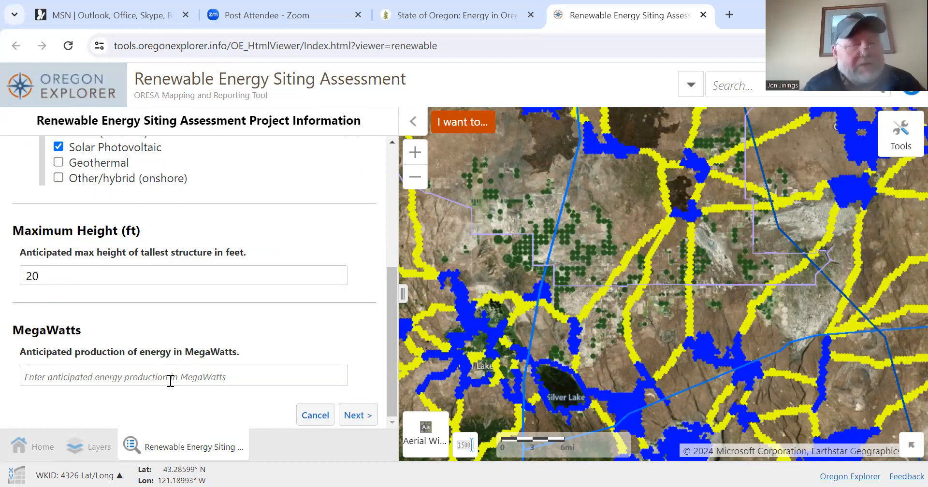
text(2)
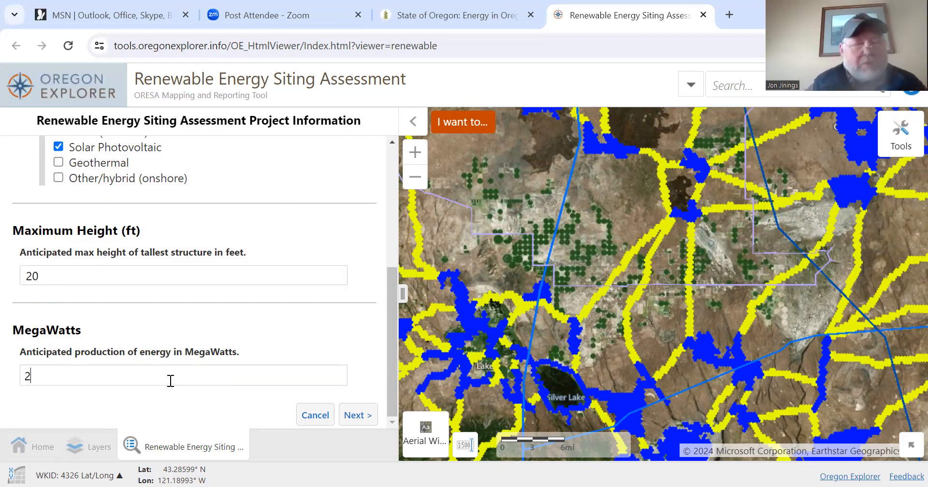
text(000)
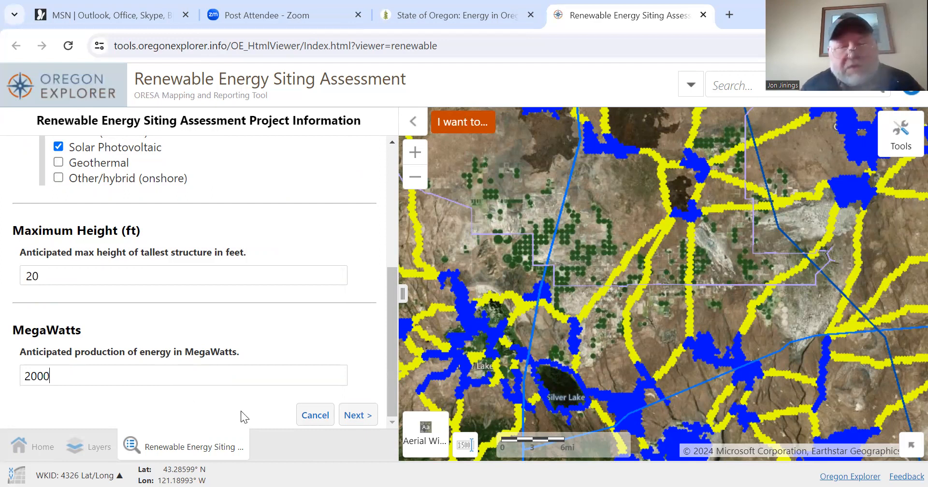
click(358, 417)
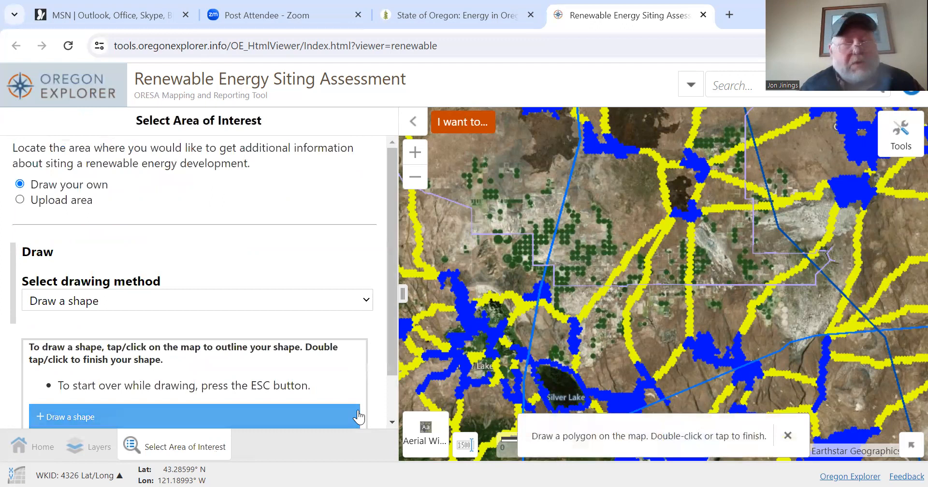
Draw a thin east-west shape through Christmas Valley as the area of interest, between the two north-south transmission lines
click(413, 179)
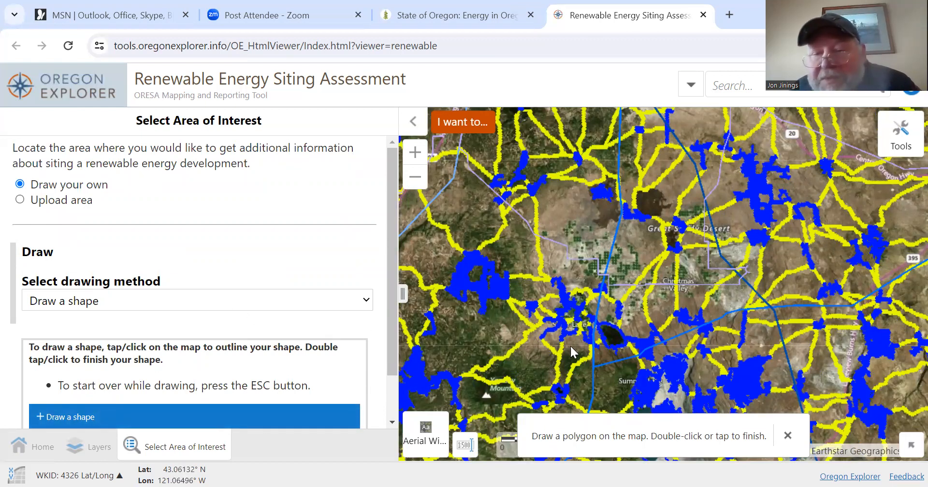
click(608, 286)
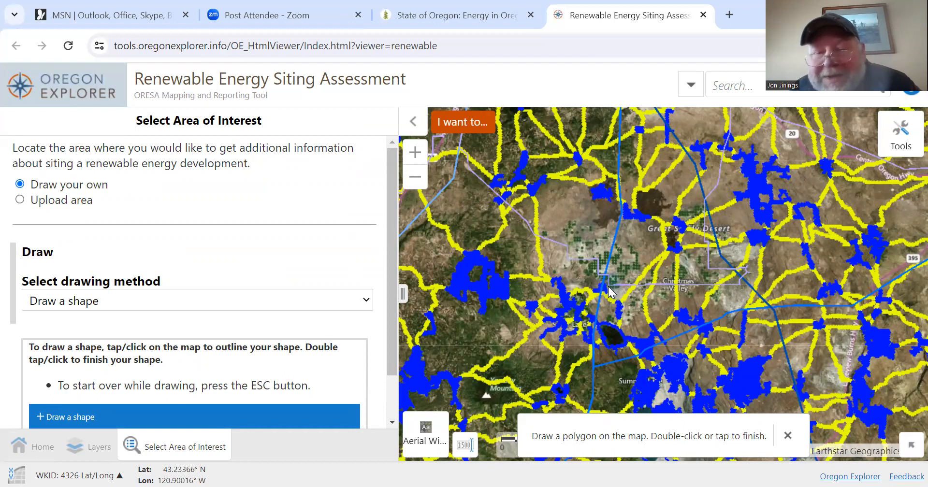
click(740, 286)
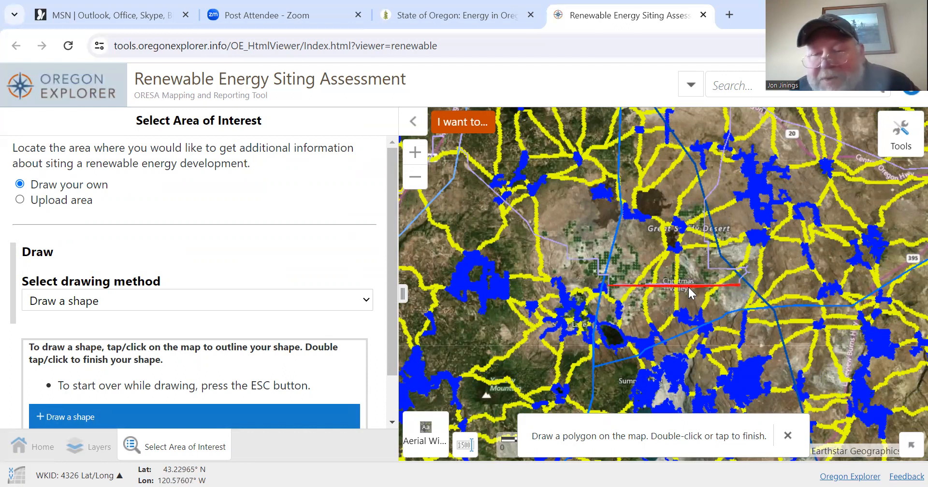
double_click(607, 287)
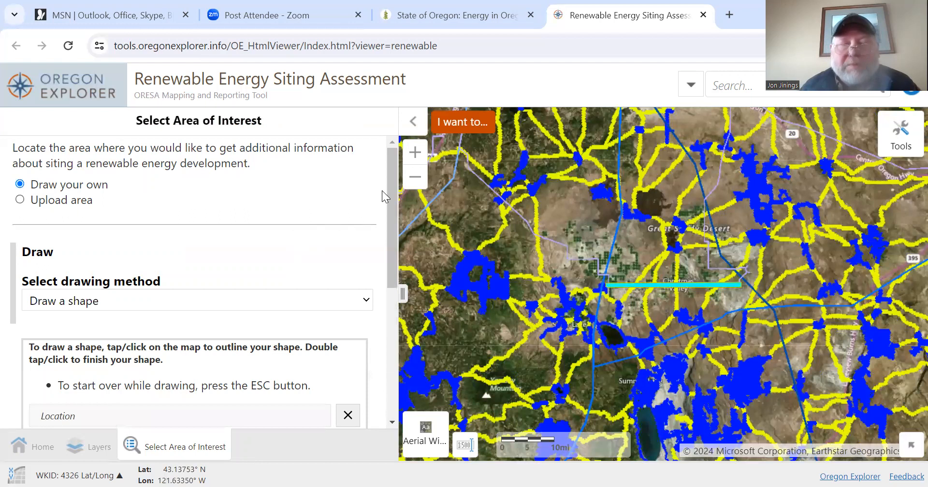
Apply a 5.0-mile buffer around the drawn area of interest and continue to the report options
drag(389, 189, 394, 290)
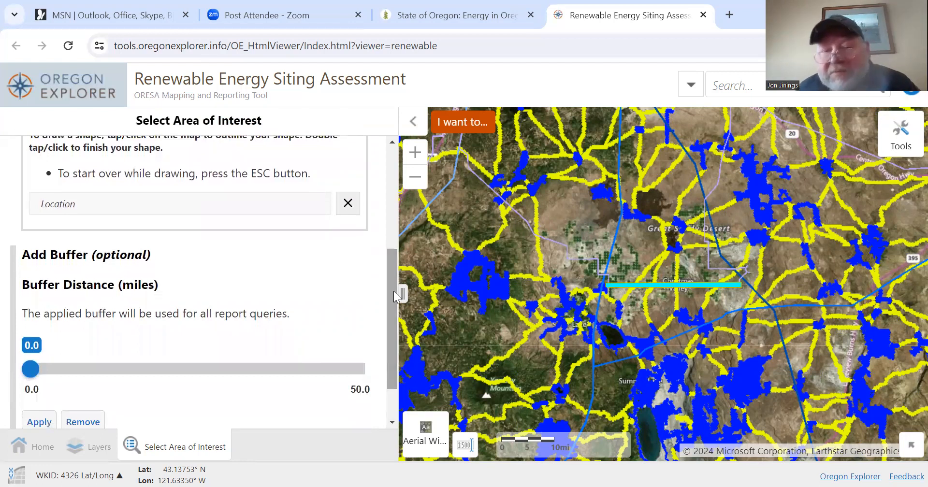
click(51, 370)
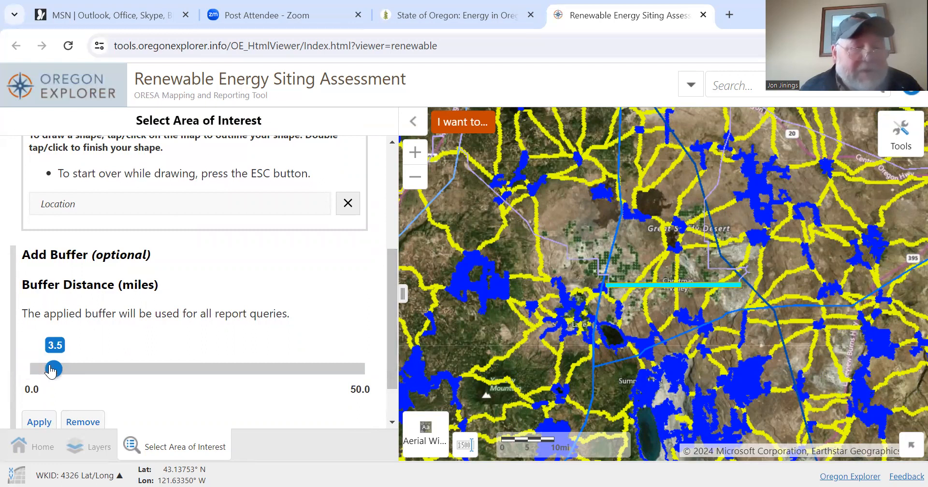
key(Right)
key(Right)
key(Right)
key(Right)
key(Right)
key(Right)
key(Right)
key(Right)
key(Right)
key(Right)
key(Right)
key(Right)
key(Right)
key(Right)
key(Right)
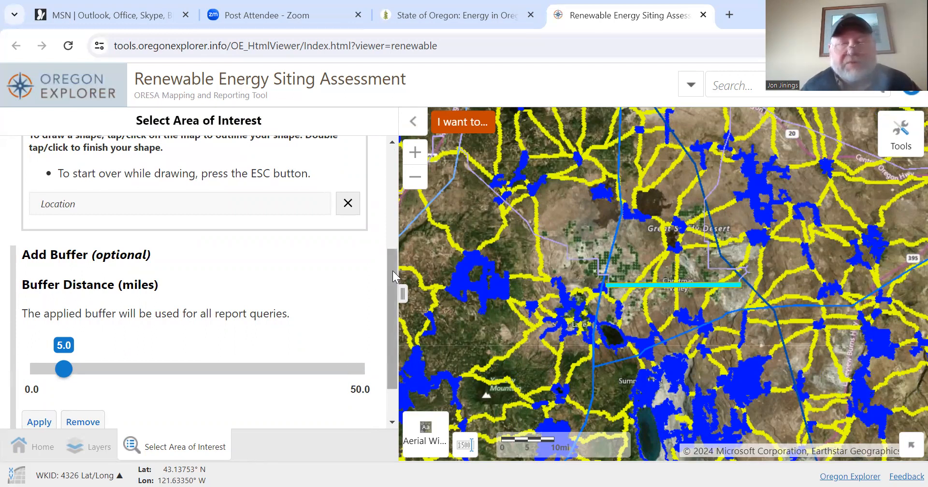
scroll(392, 271, down, 1)
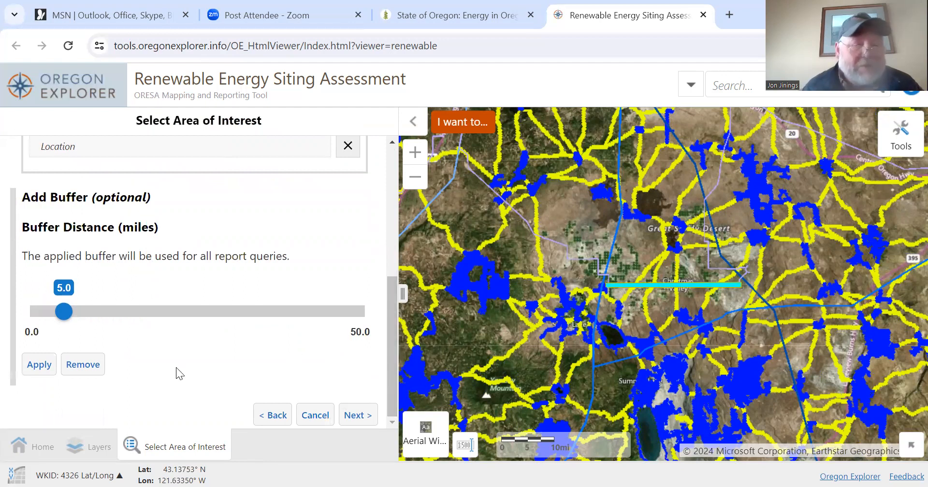
click(39, 365)
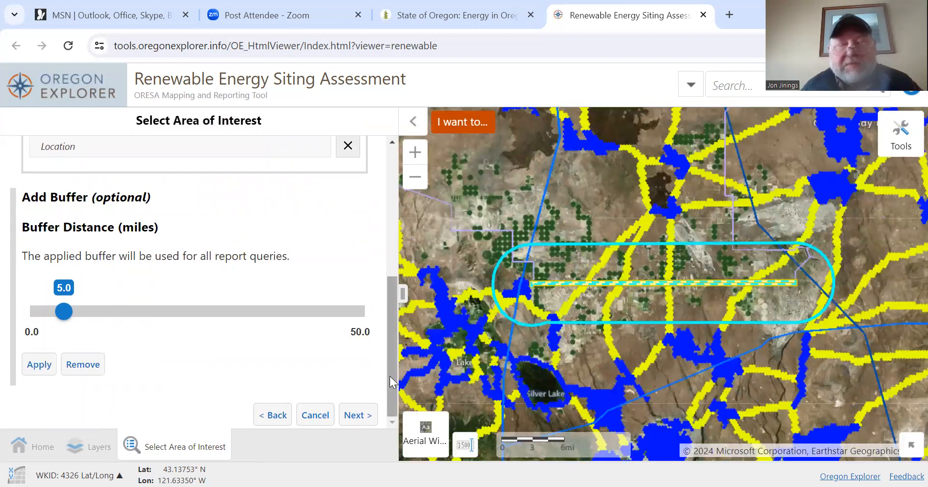
click(355, 415)
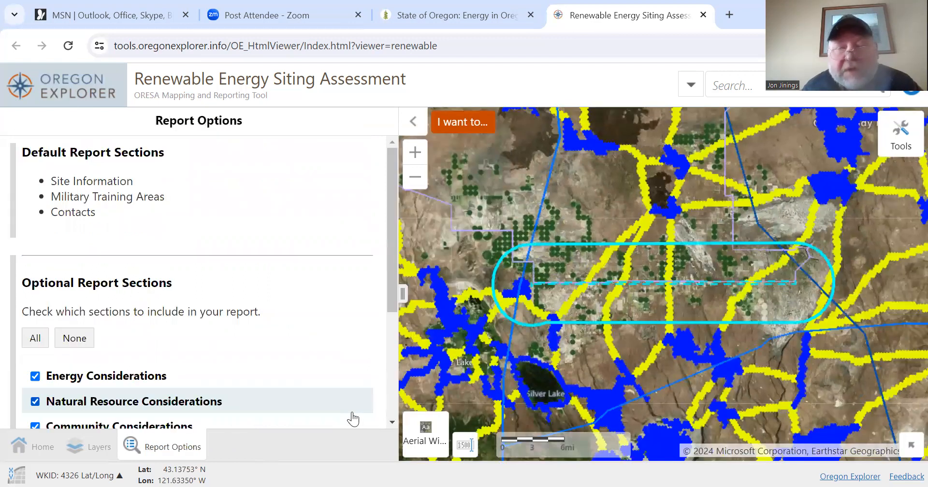
Exclude Energy and Community Considerations from the report, keep Natural Resource Considerations, and include only intersected/relevant results
drag(393, 240, 404, 325)
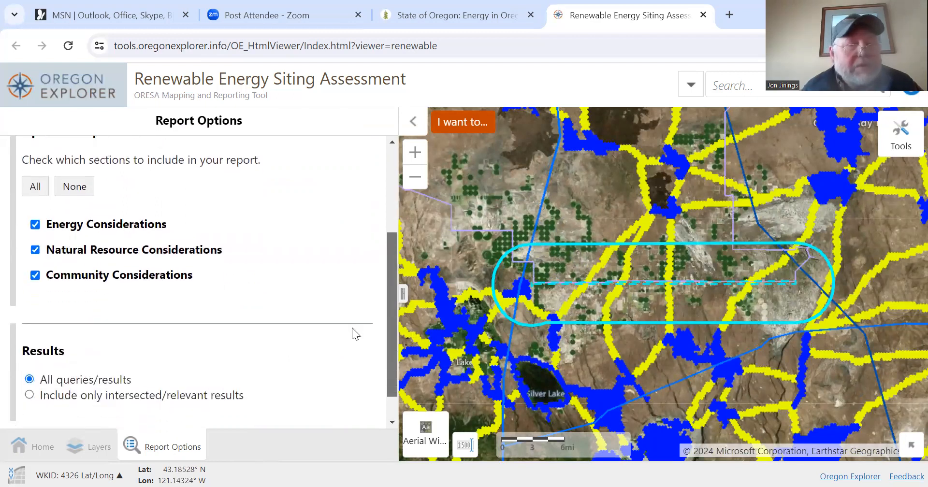
click(35, 223)
click(35, 275)
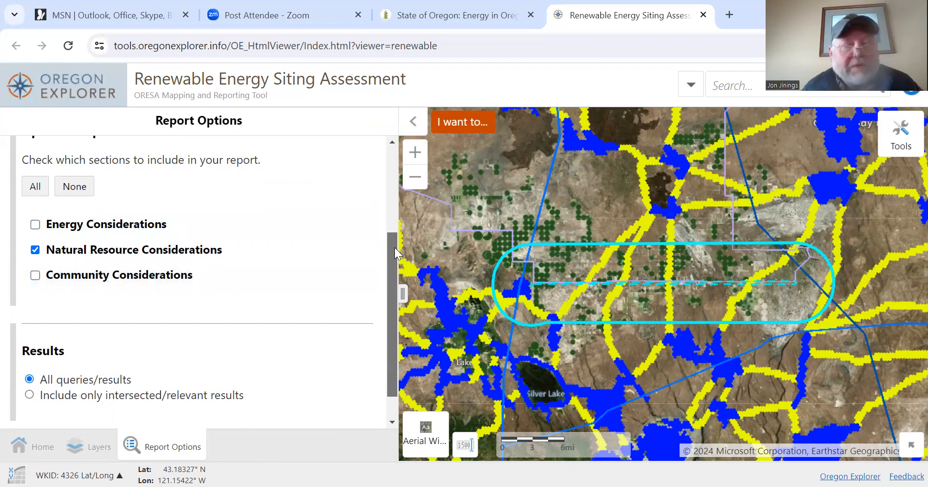
scroll(394, 247, down, 1)
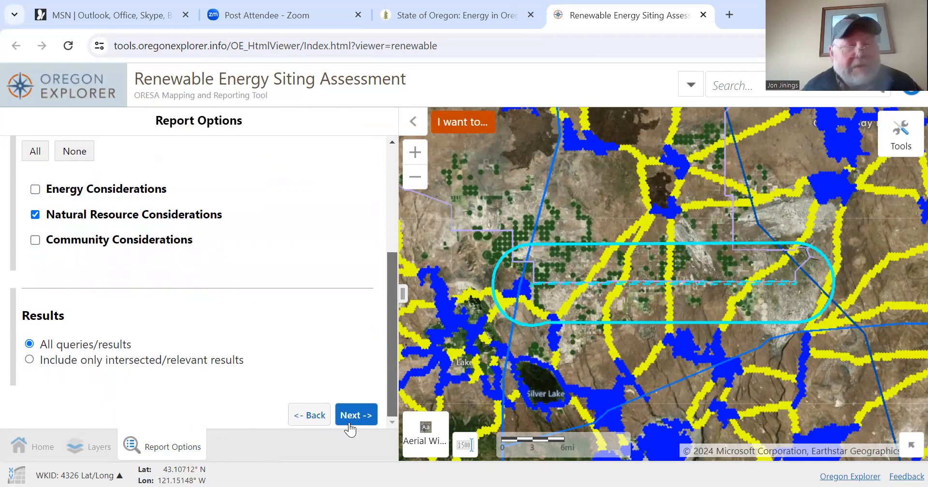
click(30, 360)
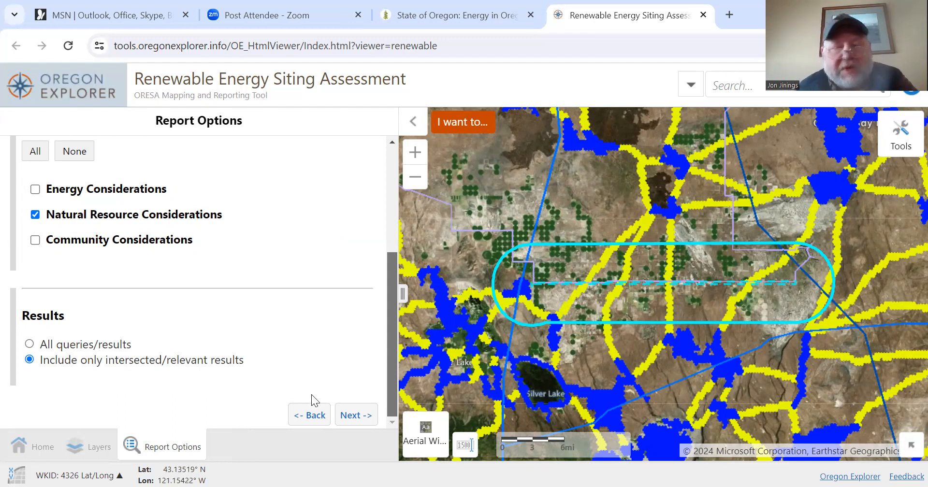
Generate the siting report and review its site information, administrative boundaries and land ownership sections
click(361, 423)
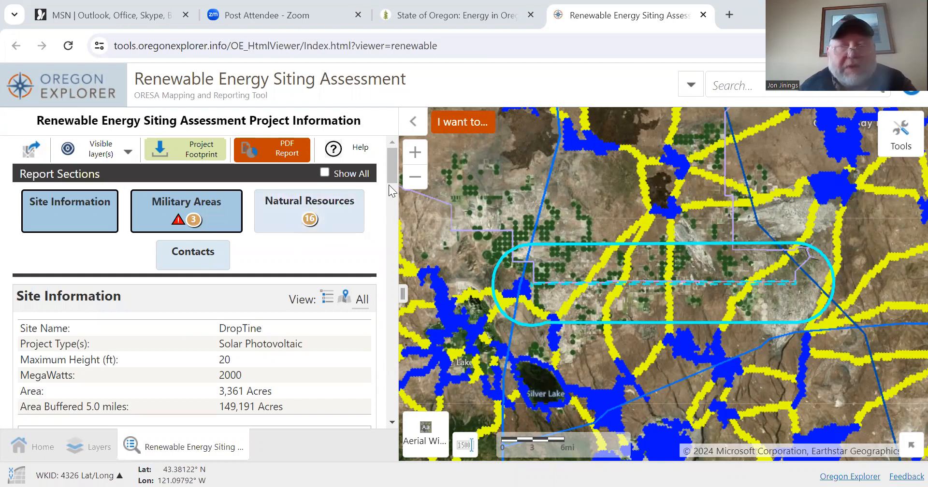
drag(392, 172, 393, 181)
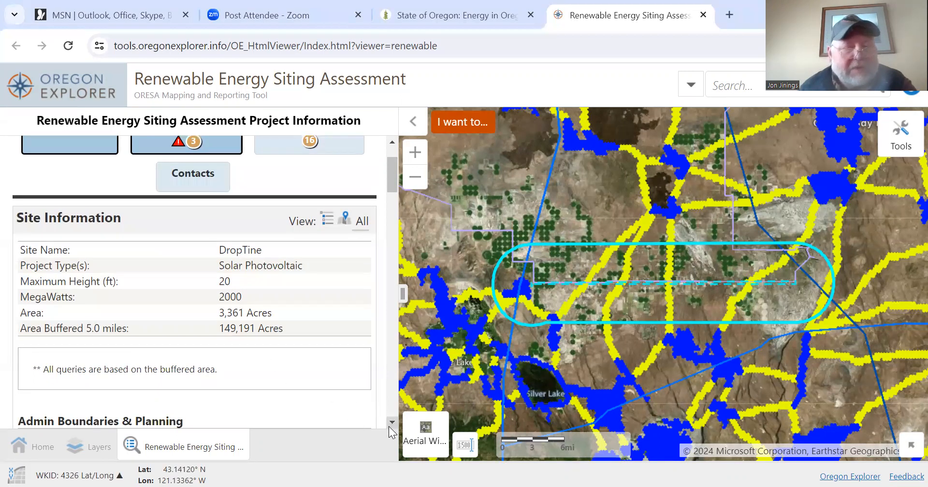
scroll(390, 425, down, 5)
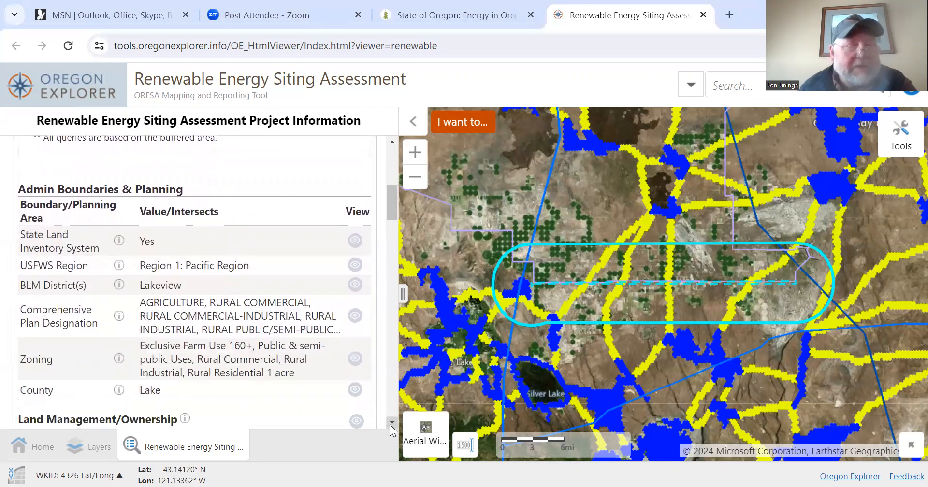
scroll(390, 426, down, 4)
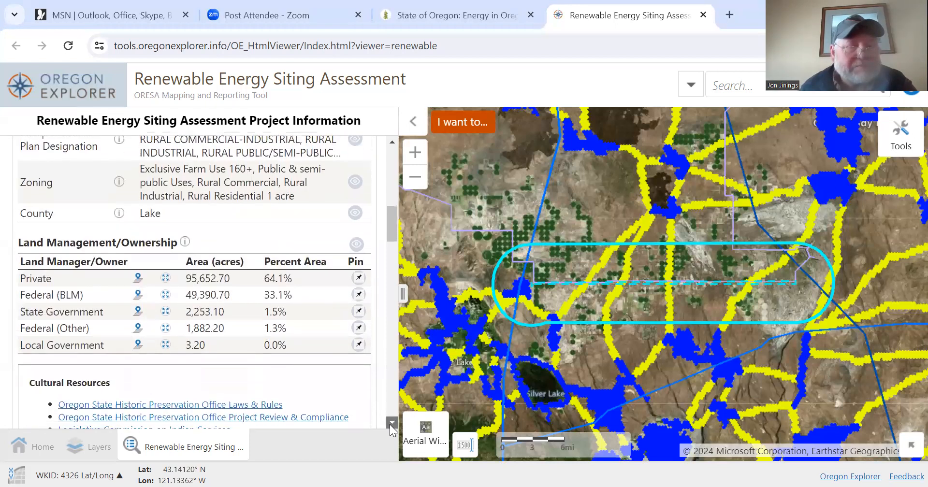
click(201, 255)
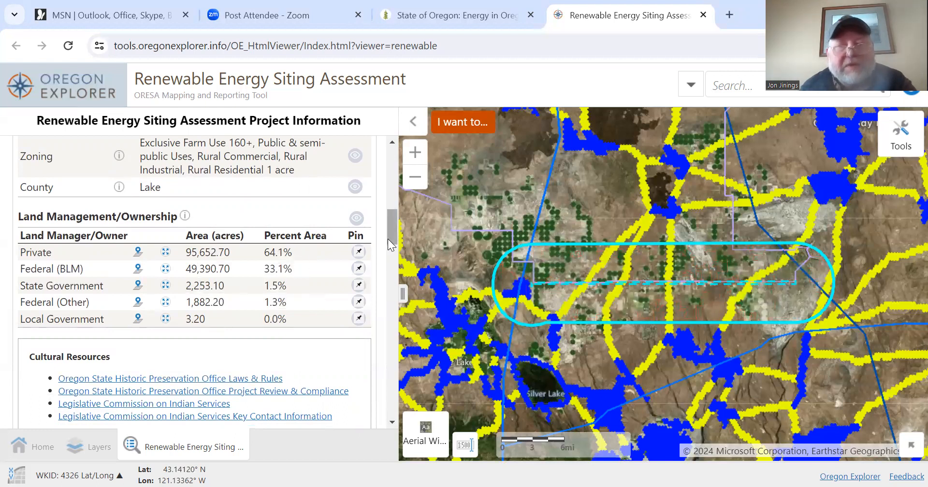
drag(391, 235, 384, 169)
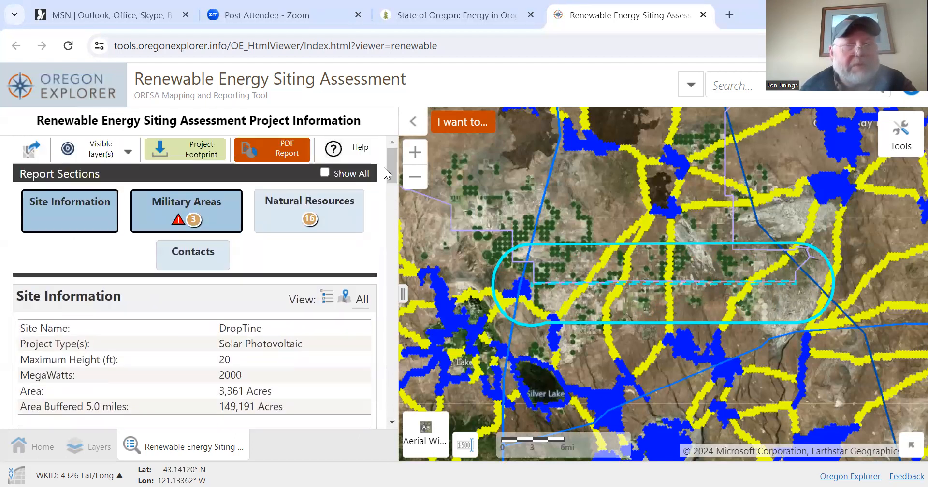
Open the list of report-specific layers and show Bighorn Sheep Habitat on the map
click(126, 153)
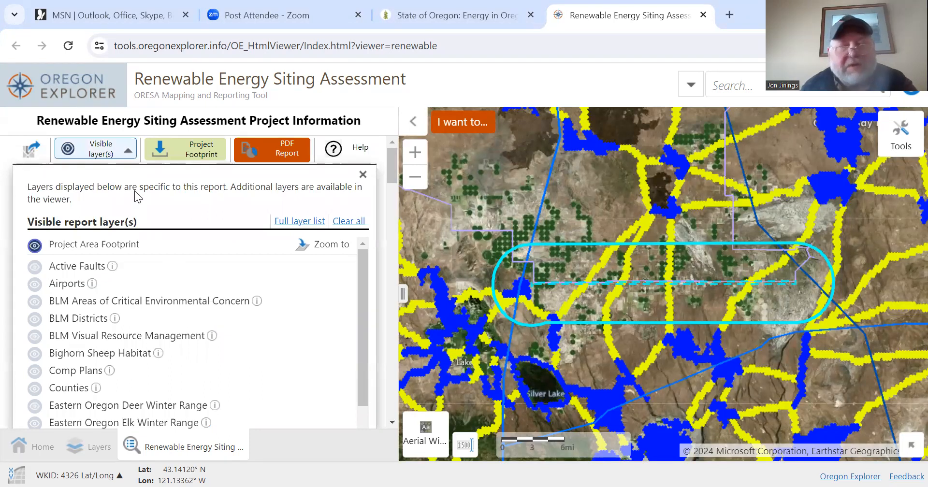
drag(363, 259, 364, 261)
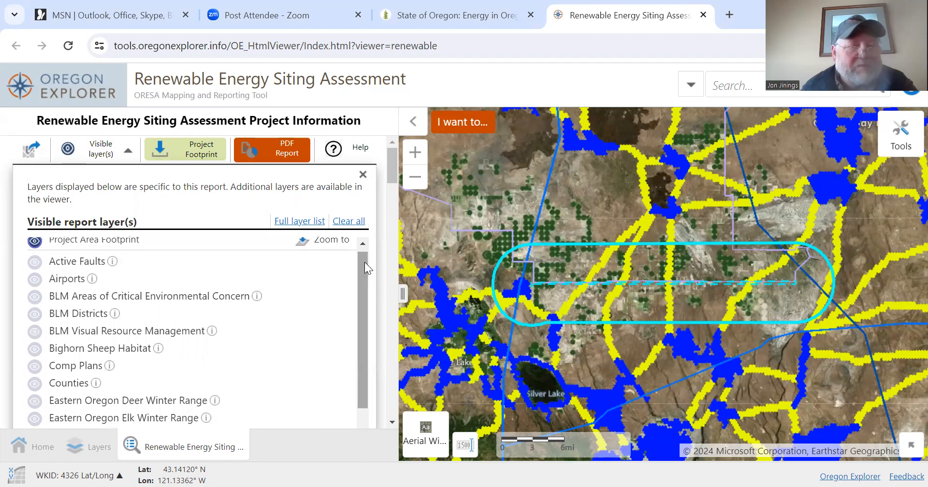
click(33, 353)
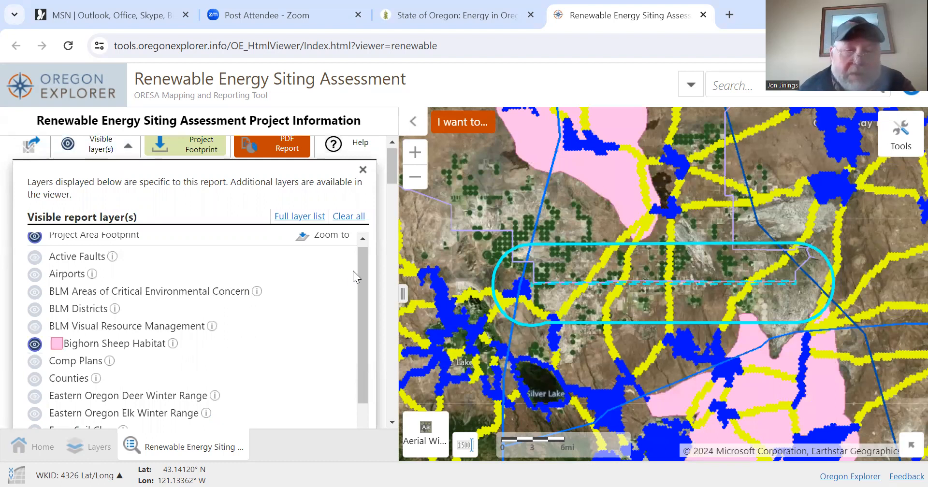
Show the Eastern Oregon Deer Winter Range, Eastern Oregon Elk Winter Range and Sage Grouse Low Density Habitat layers on the map
drag(362, 272, 367, 331)
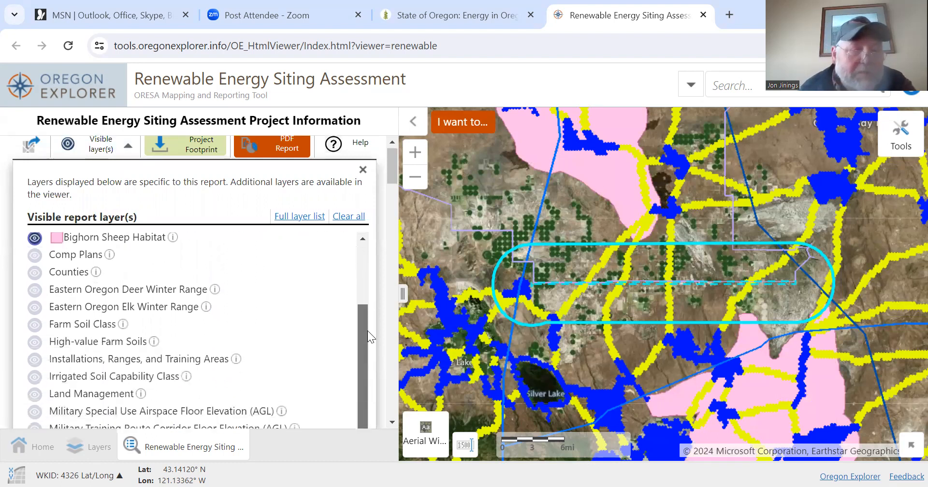
click(34, 289)
scroll(36, 296, down, 2)
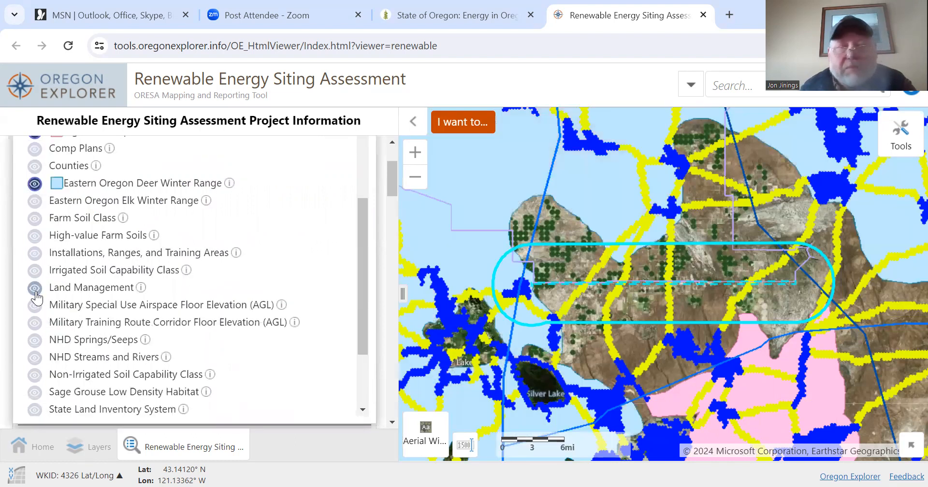
click(35, 201)
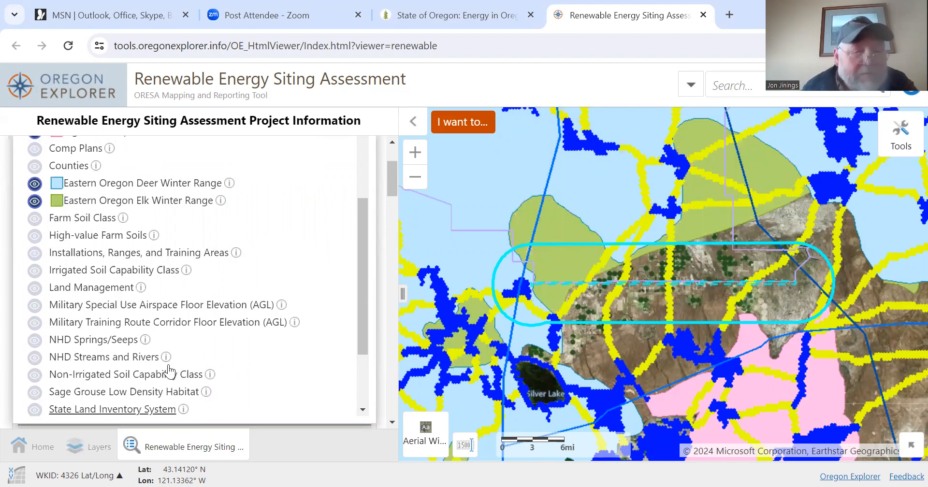
click(145, 392)
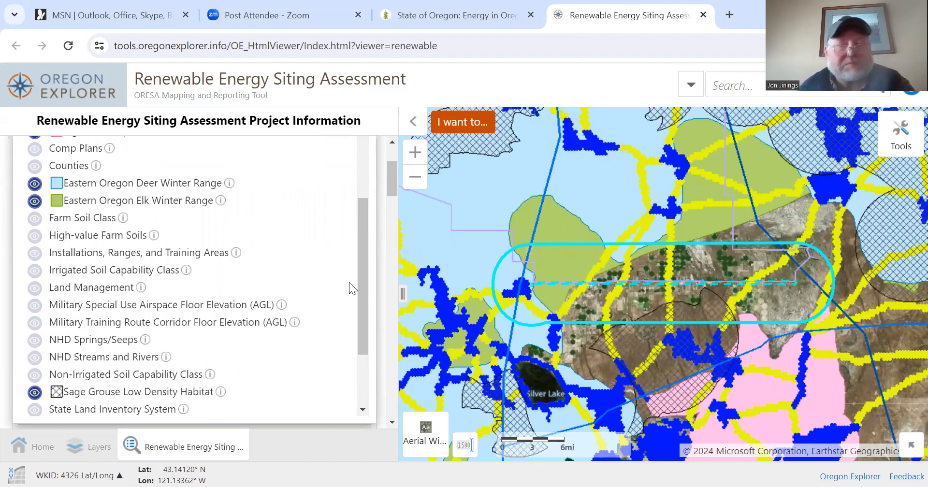
drag(363, 257, 363, 253)
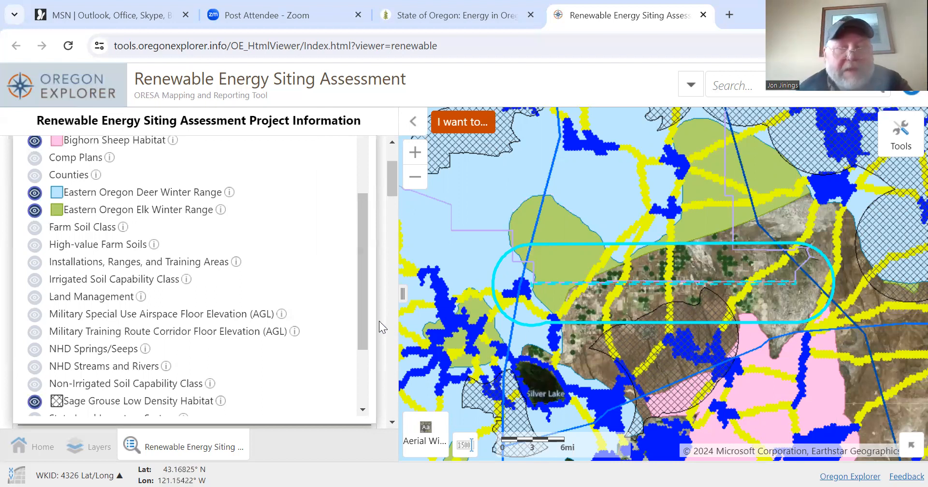
drag(360, 245, 370, 326)
drag(370, 373, 373, 220)
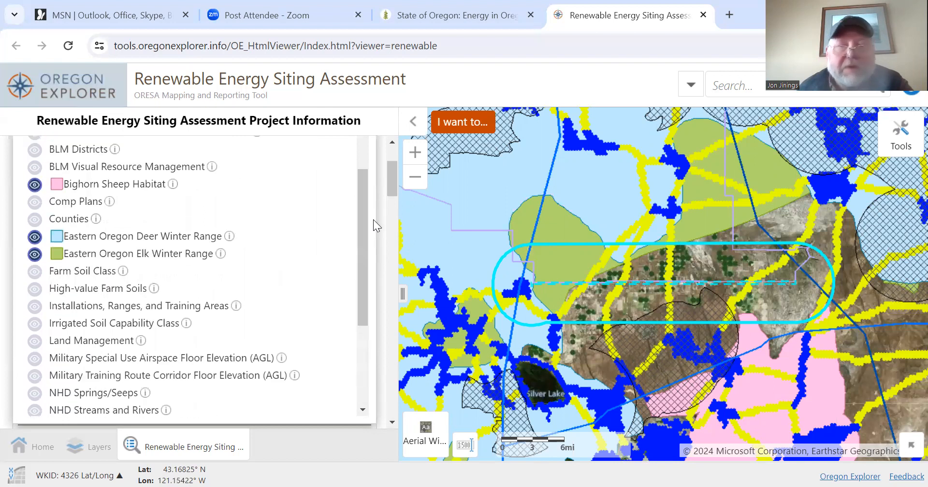
Start a map print and replace the default title with DropTine
click(483, 127)
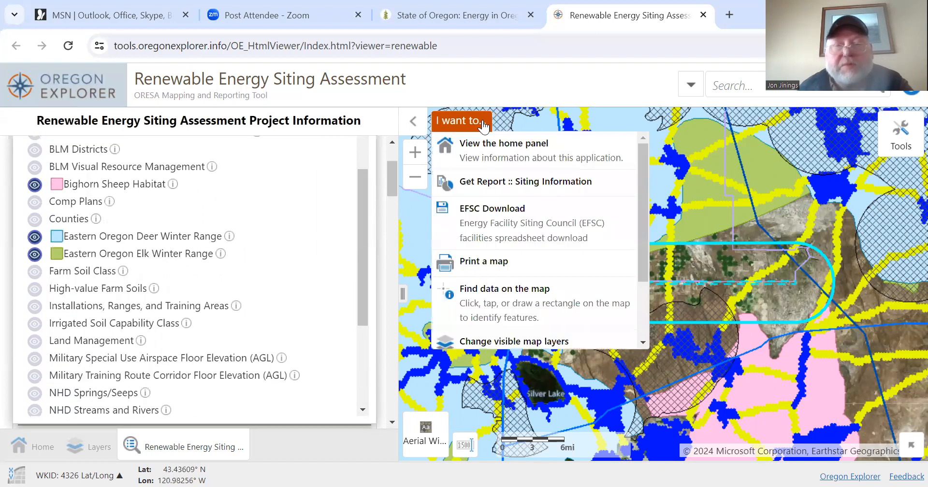
click(502, 261)
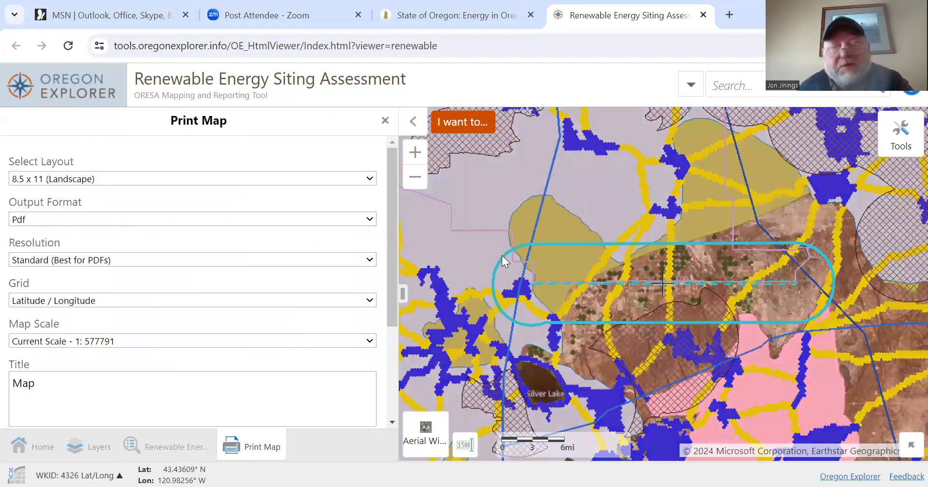
scroll(394, 263, down, 1)
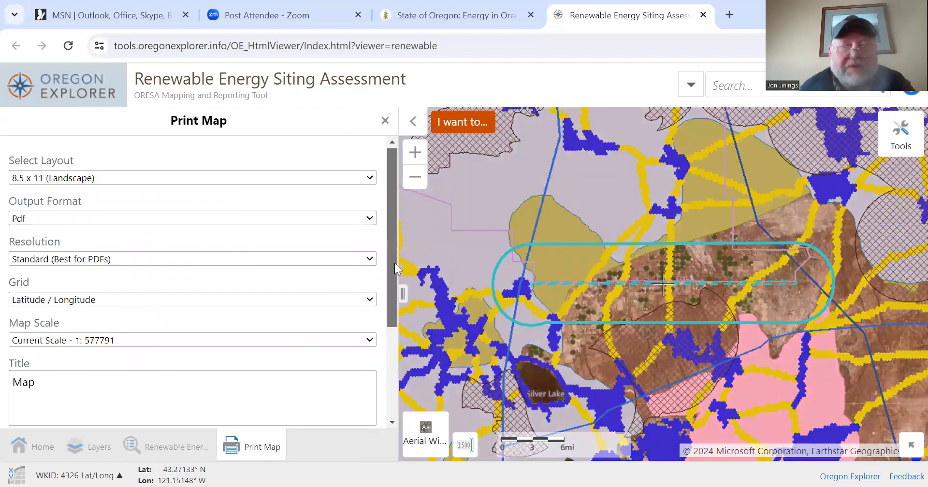
click(95, 338)
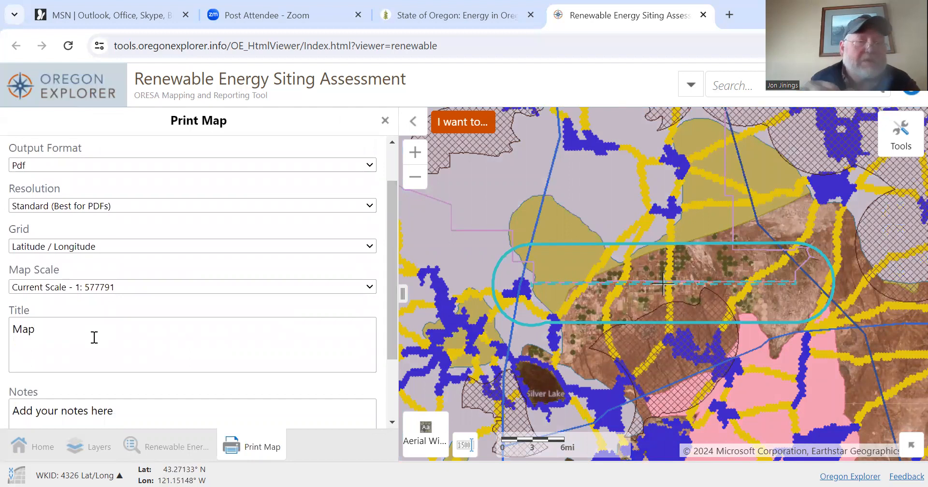
key(BackSpace)
key(BackSpace)
key(BackSpace)
text(DropTine)
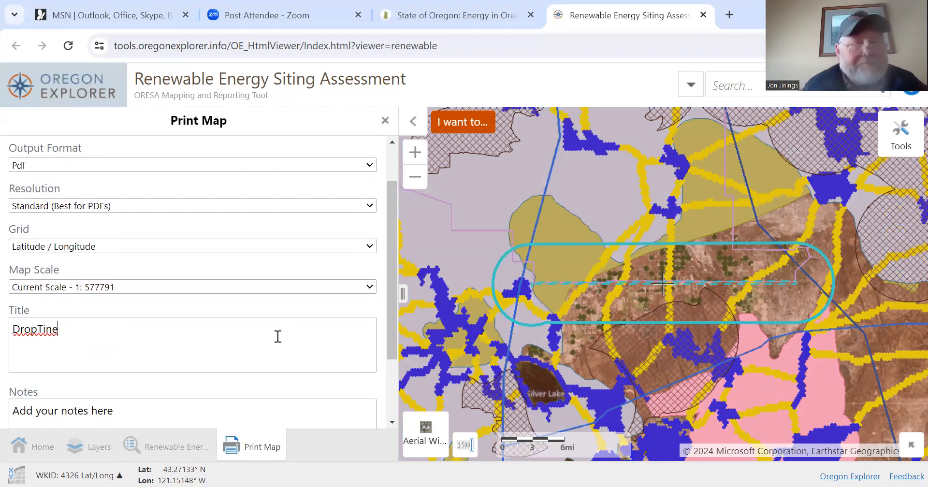
Print the map to an 8.5 x 11 landscape PDF and open the file to review its map, legend and notes
drag(389, 287, 384, 376)
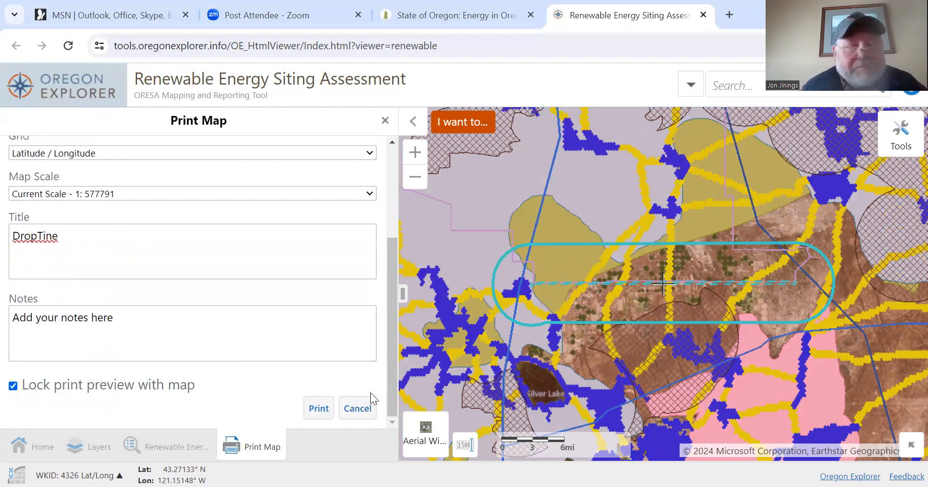
click(319, 408)
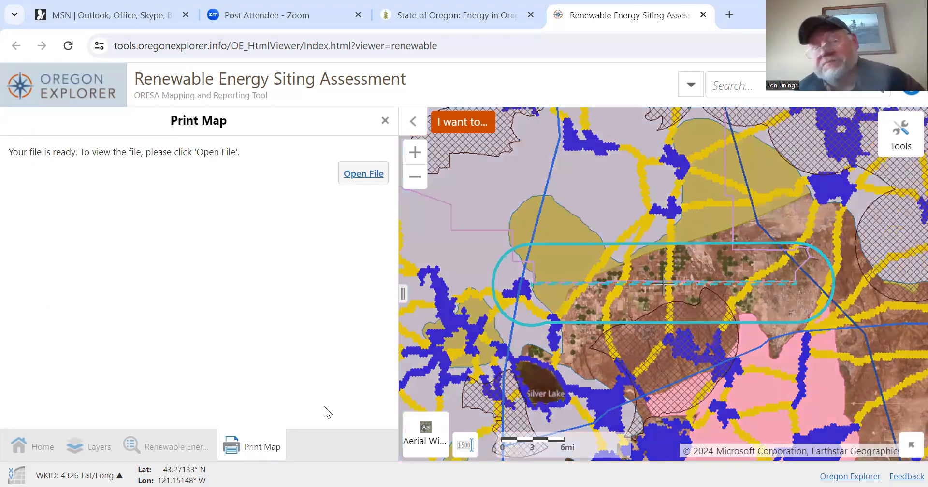
click(370, 173)
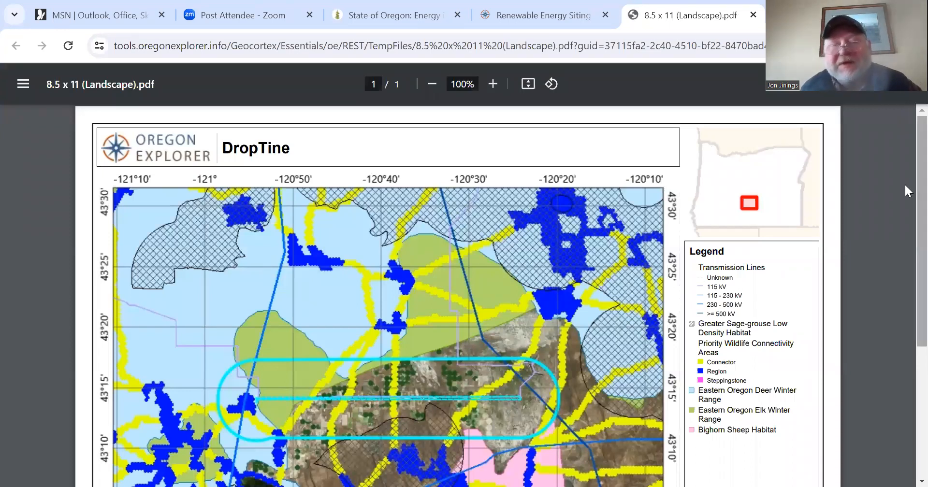
drag(905, 177, 904, 247)
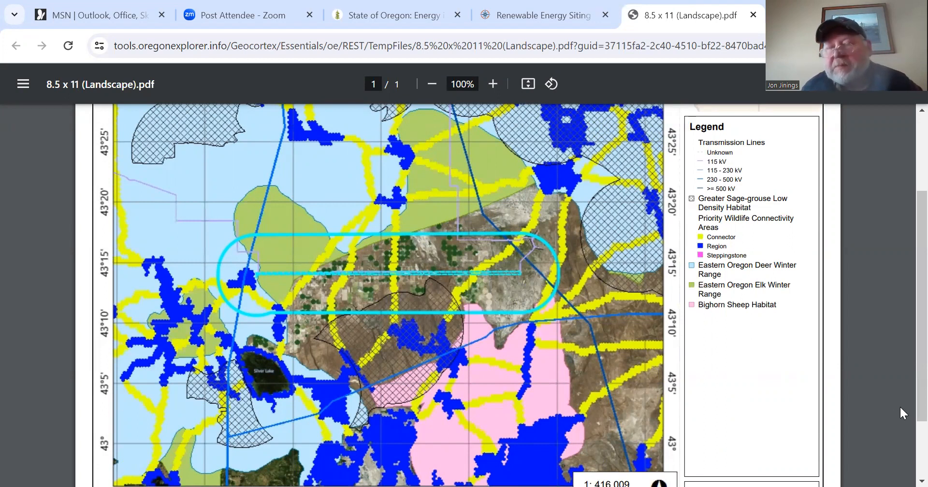
scroll(905, 468, down, 3)
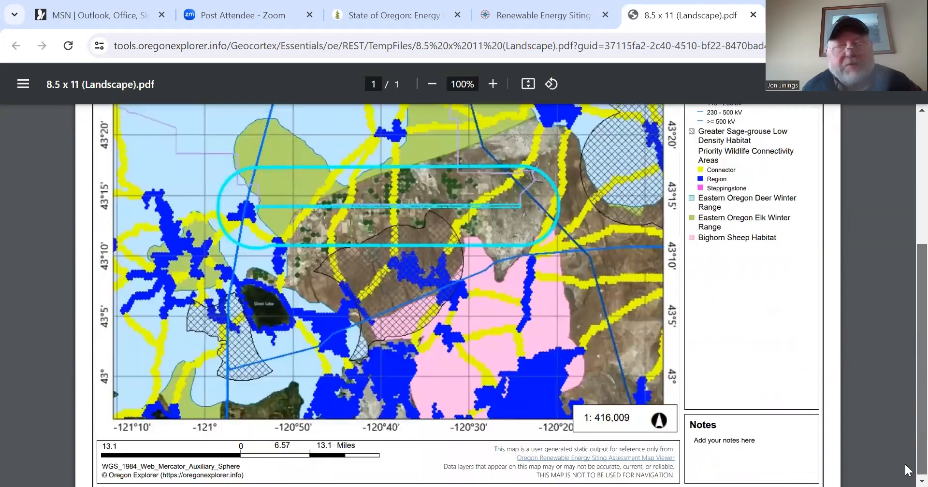
scroll(906, 444, up, 5)
scroll(904, 274, up, 3)
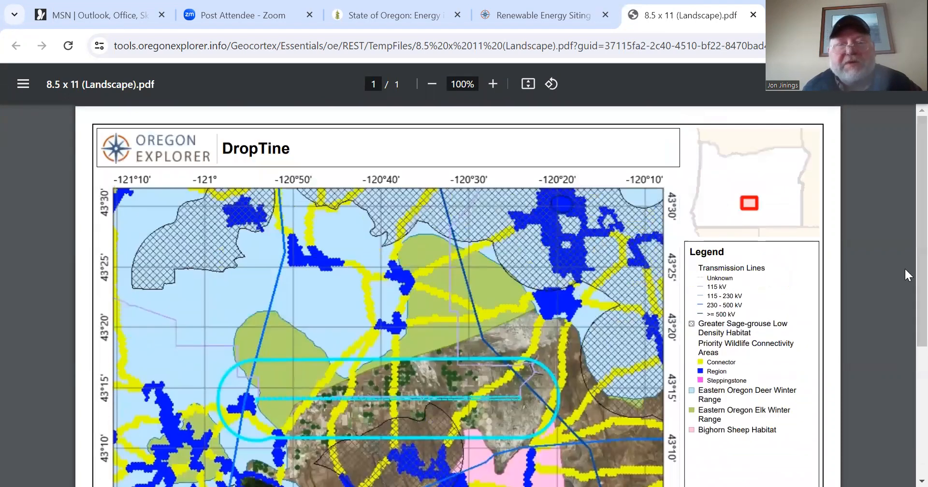